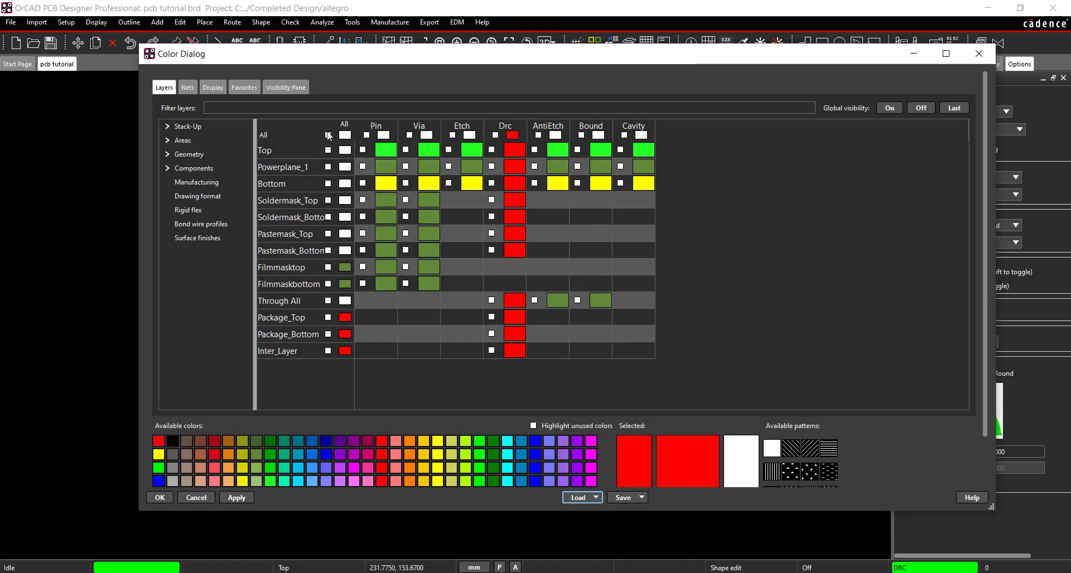
- Turn on visibility for most layers, browse Geometry, Manufacturing and Drawing format, and apply the colours
click(328, 135)
click(328, 166)
click(328, 183)
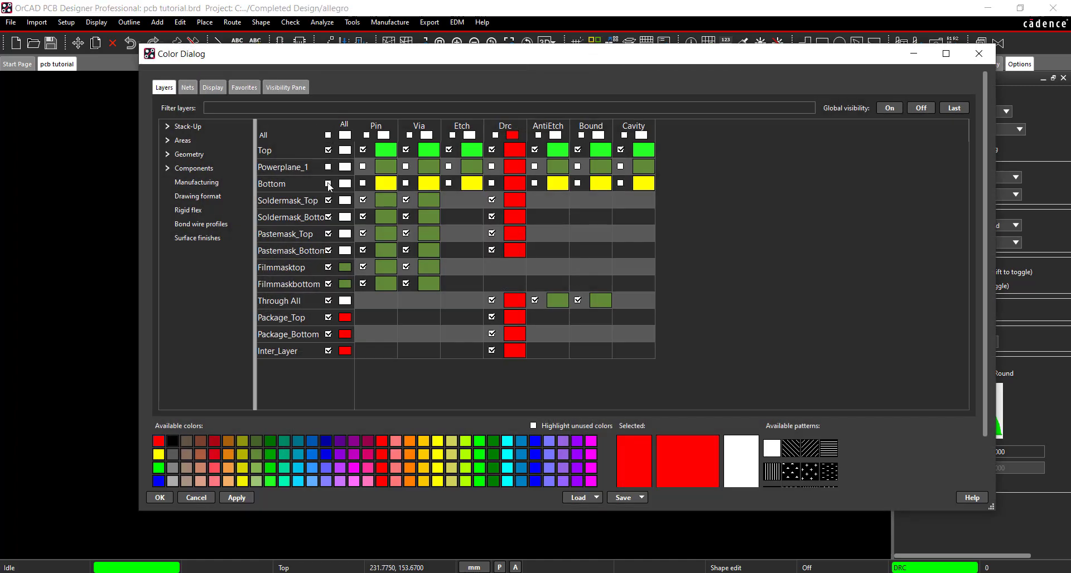
click(183, 140)
click(189, 154)
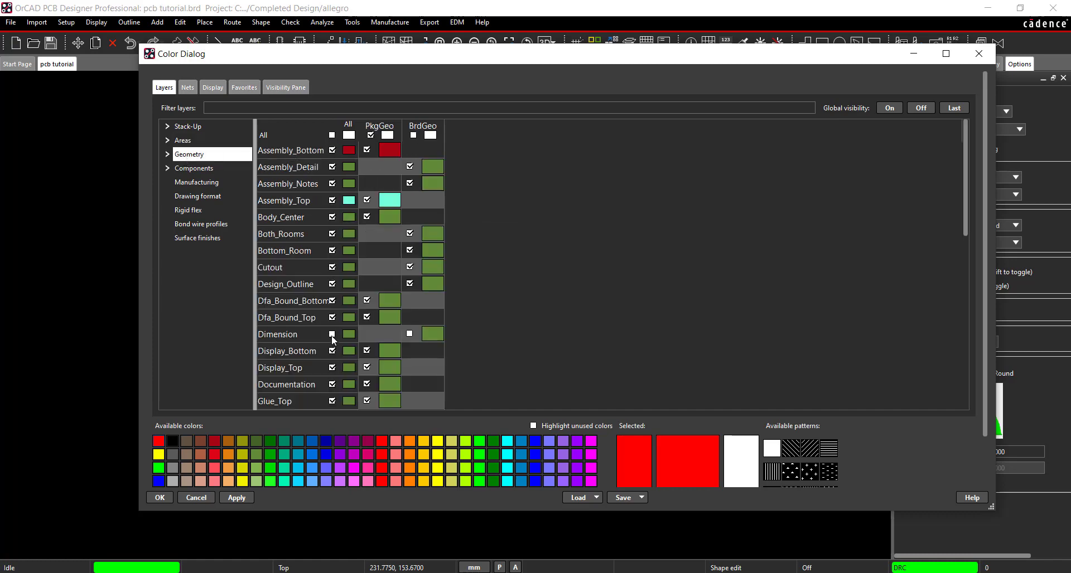
click(195, 168)
click(198, 181)
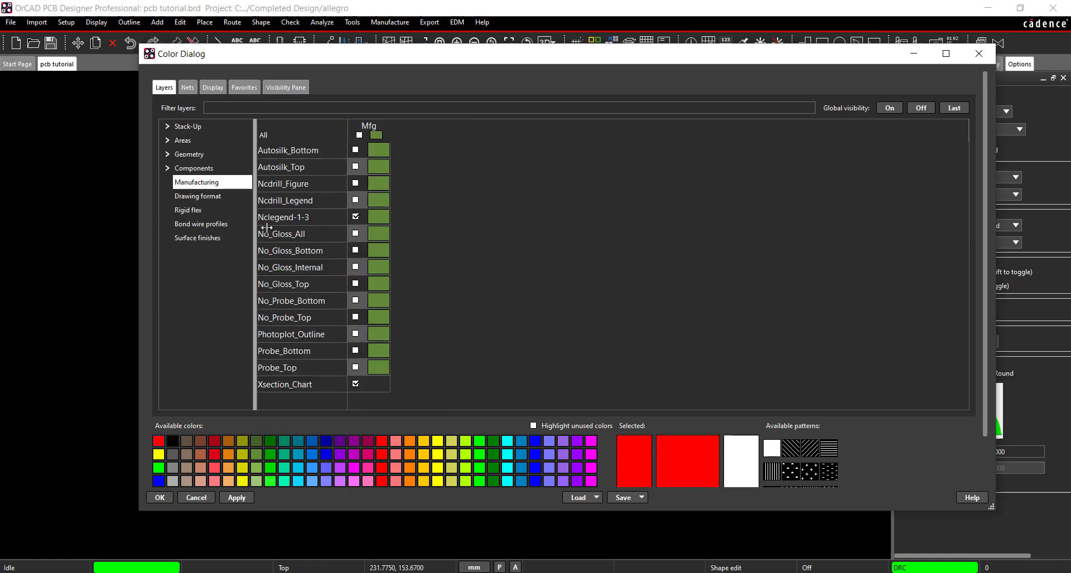
click(205, 197)
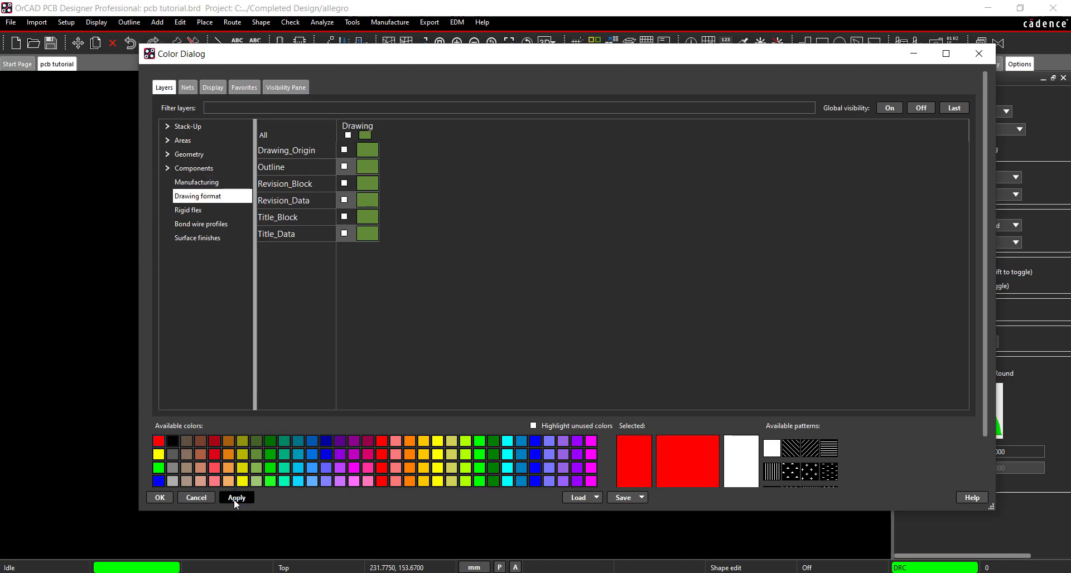
click(162, 498)
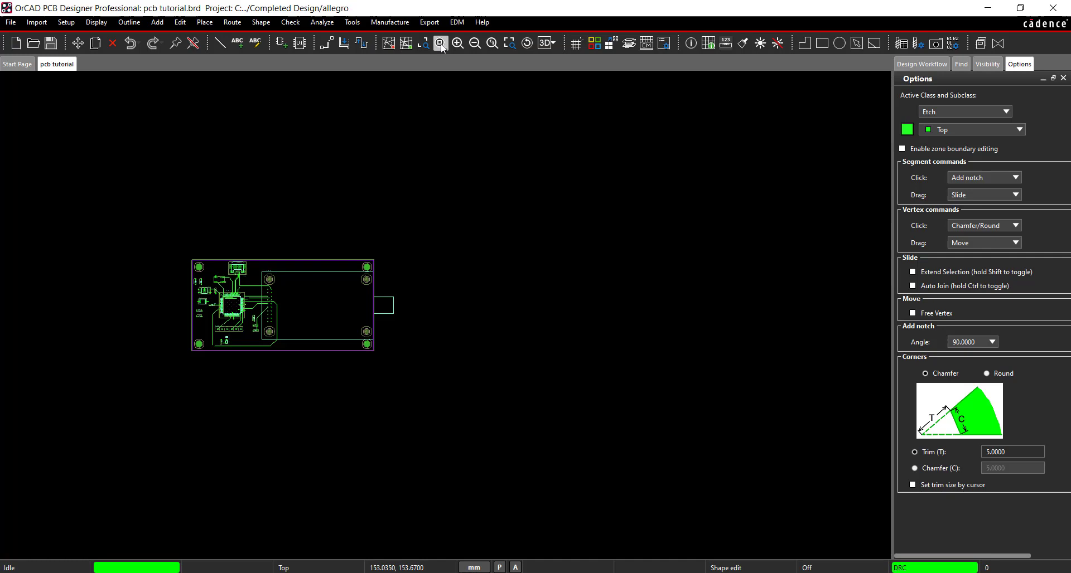
- Open STEP Mapping and assign 1210CAP.step to the 1210 package
click(65, 27)
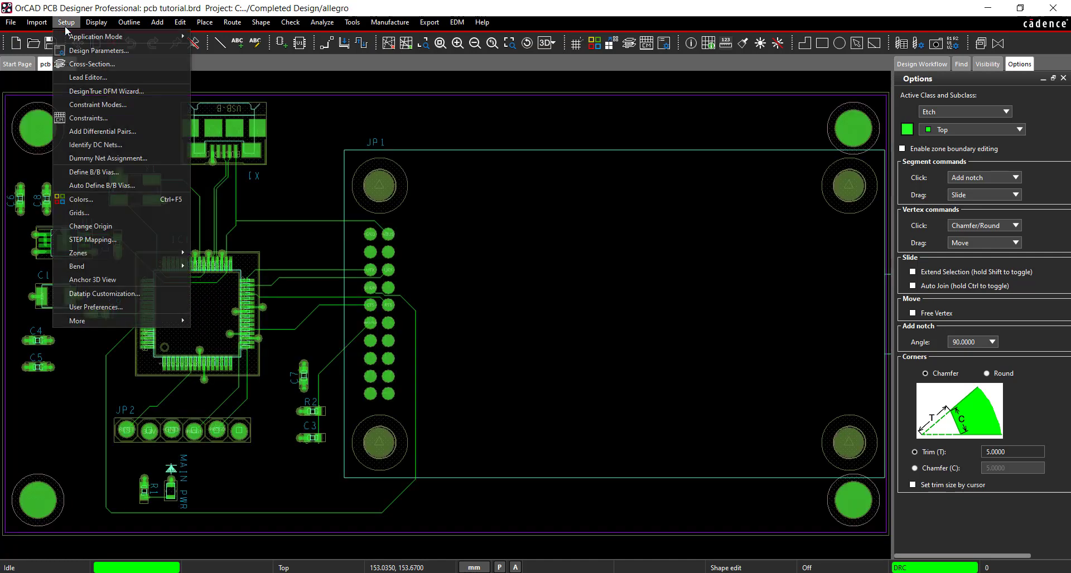
click(119, 236)
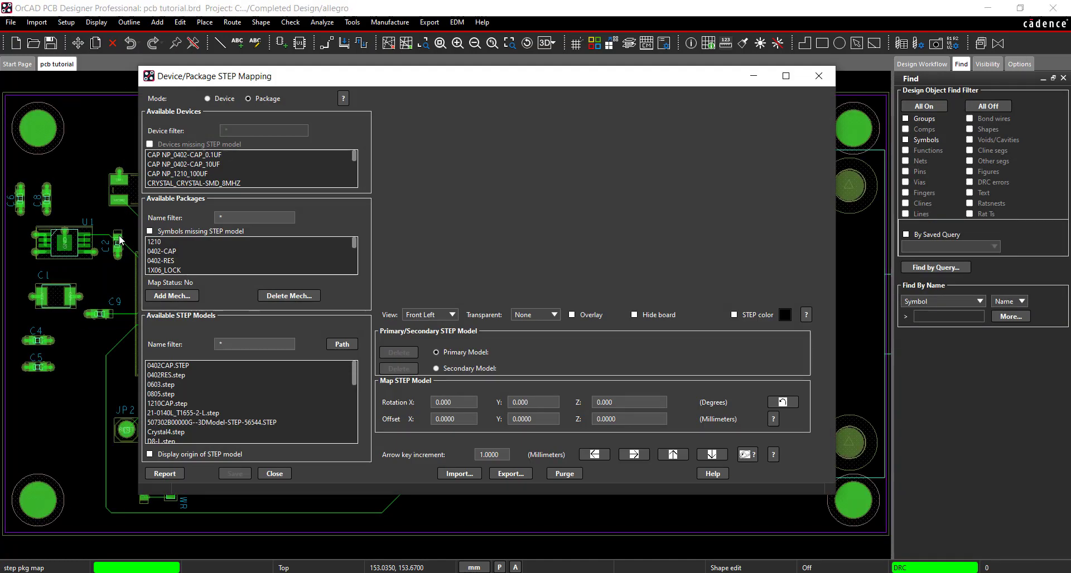
click(250, 242)
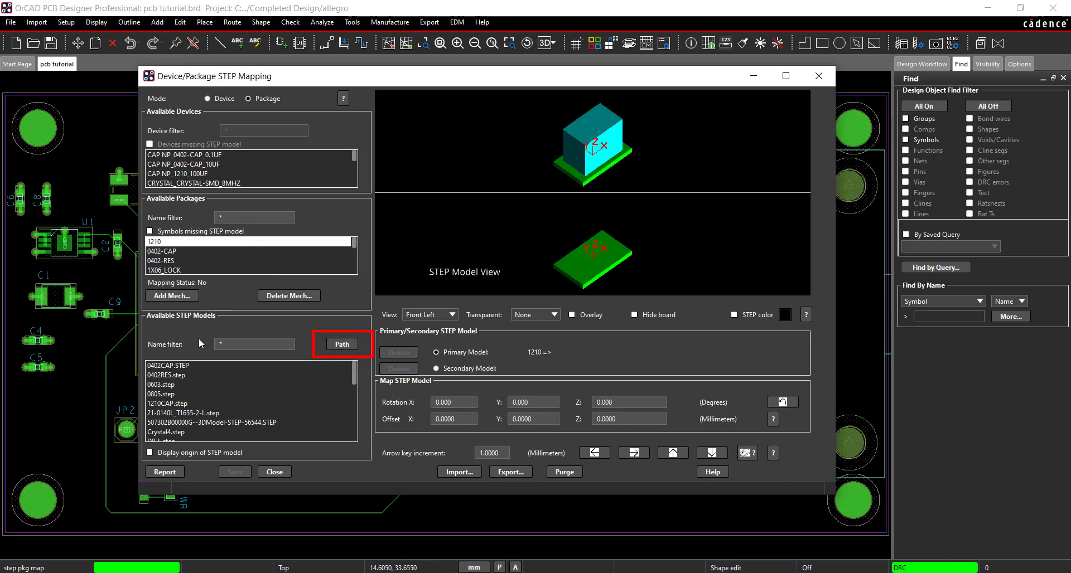
click(184, 403)
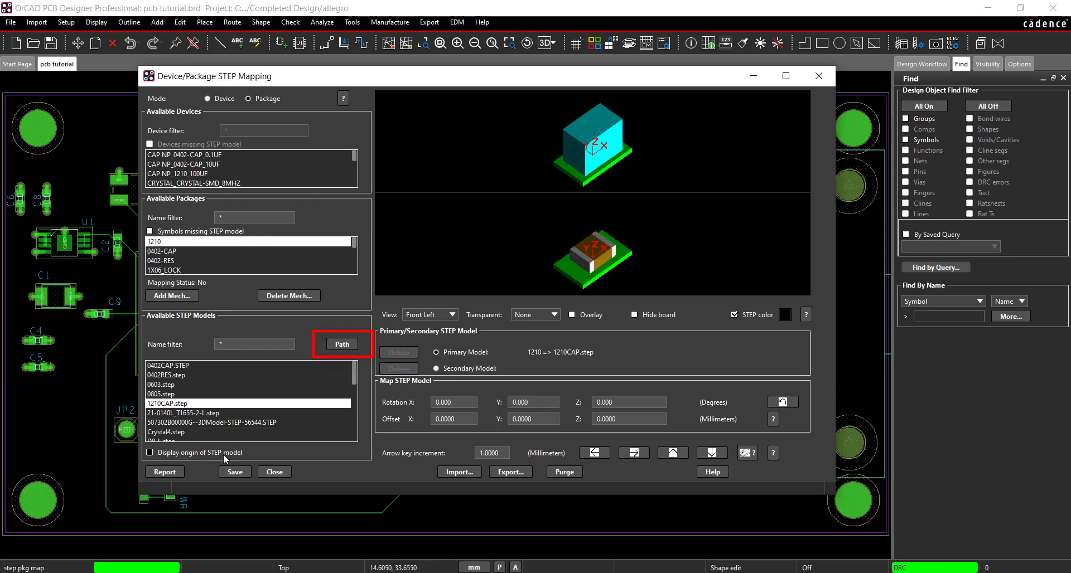
click(235, 471)
- Map 0402-CAP to 0402CAP.STEP and 0402-RES to 0402RES.step, then select 1X06_LOCK
click(190, 252)
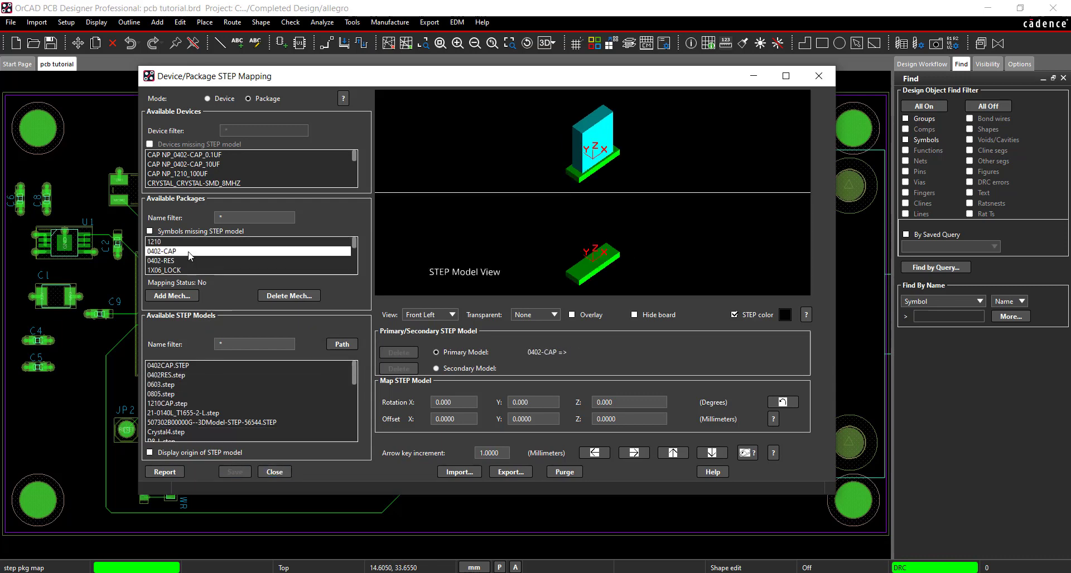
click(187, 365)
click(231, 472)
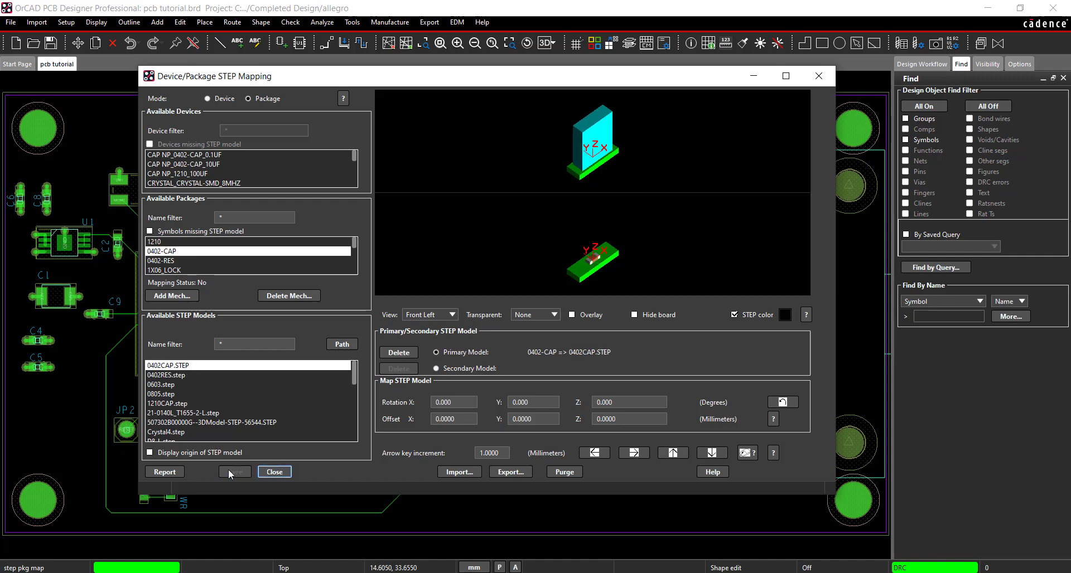
click(186, 261)
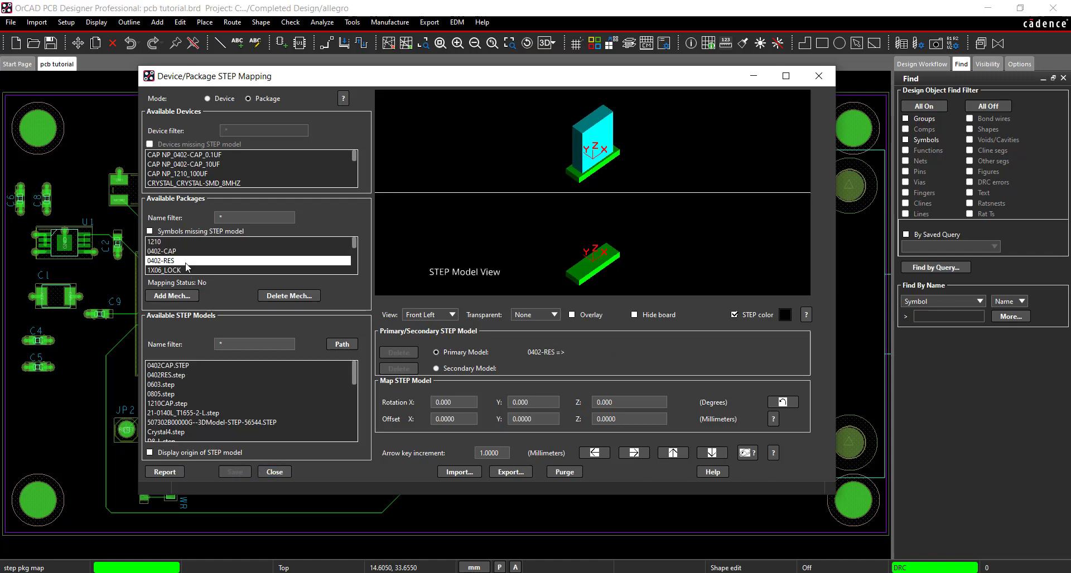
click(186, 375)
click(234, 472)
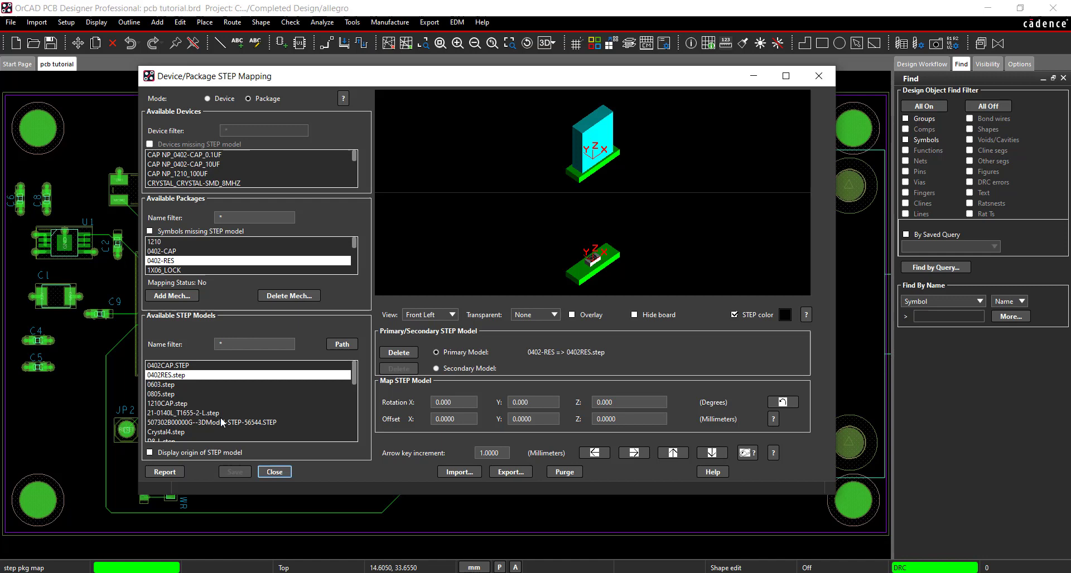
click(195, 271)
scroll(357, 371, down, 6)
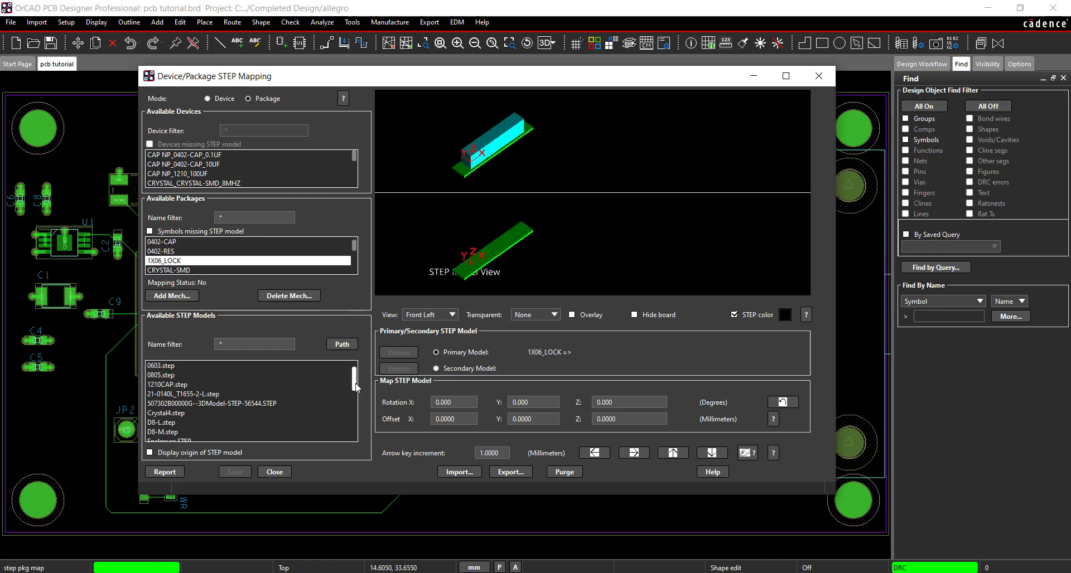
- Save conn1x6.step for 1X06_LOCK and map CRYSTAL-SMD to Crystal4.step
click(226, 424)
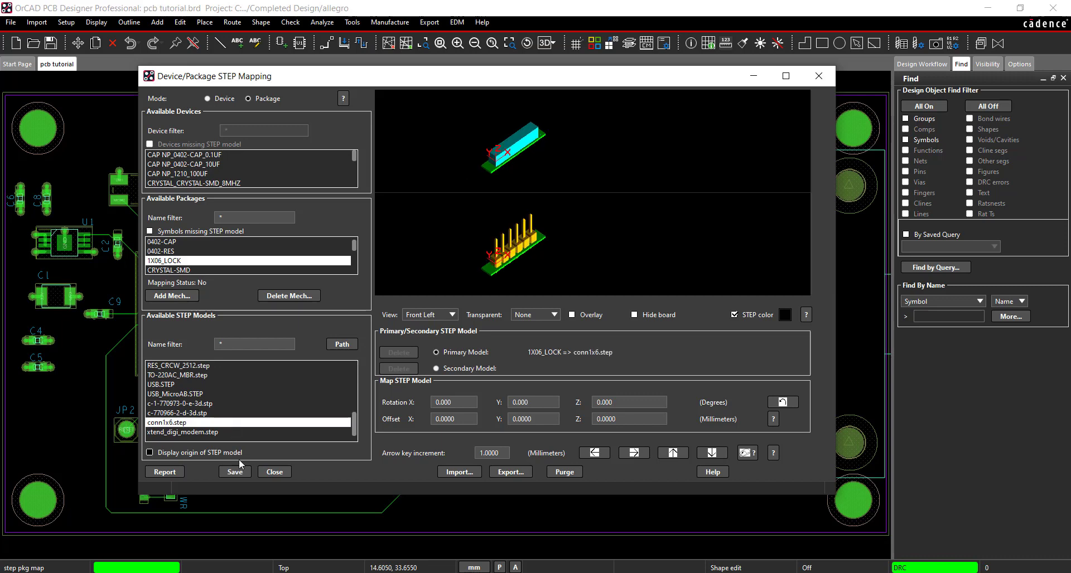
click(235, 472)
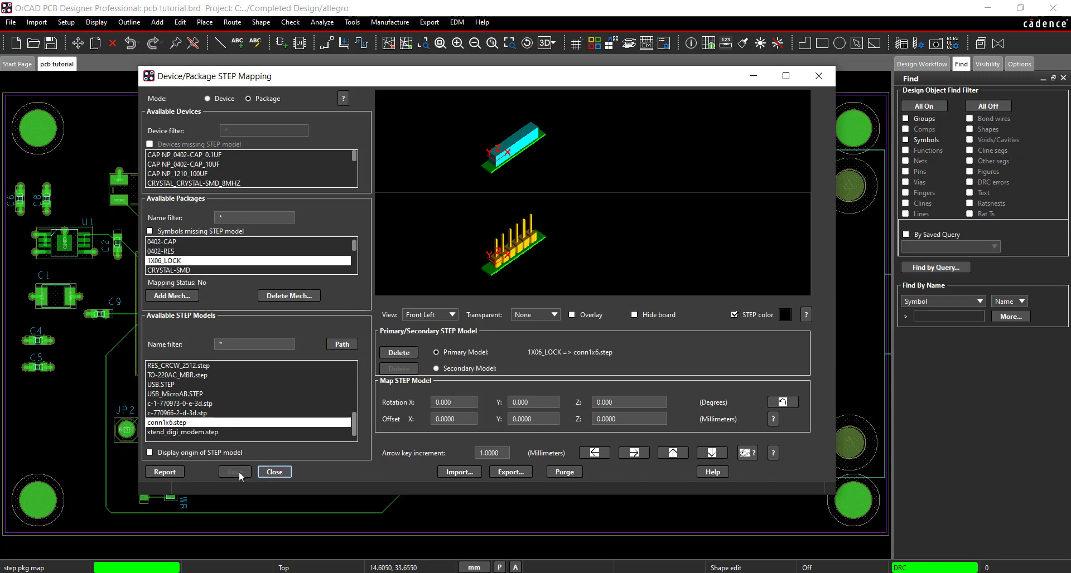
click(214, 271)
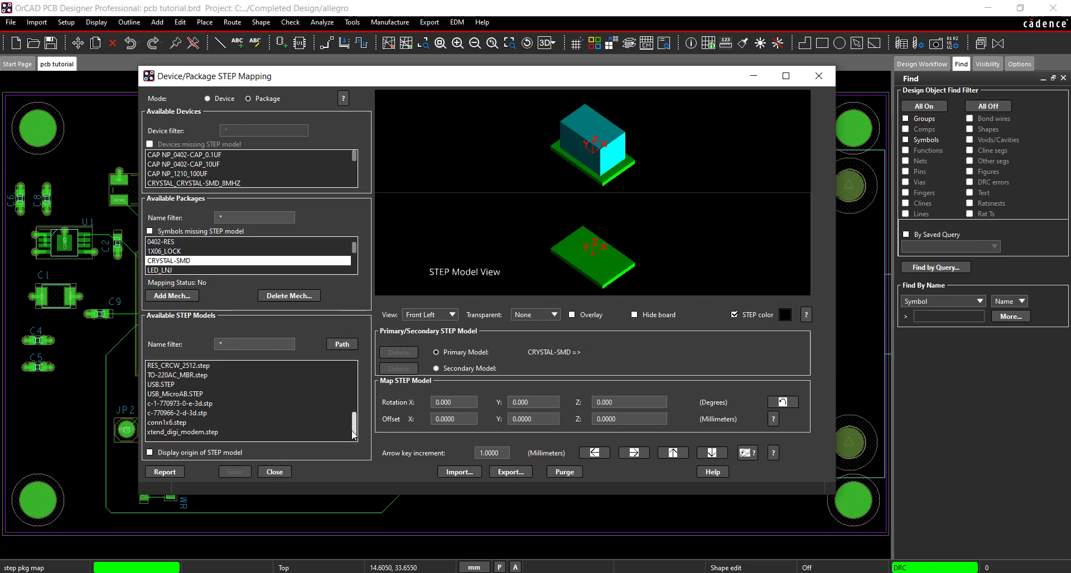
drag(352, 417, 348, 366)
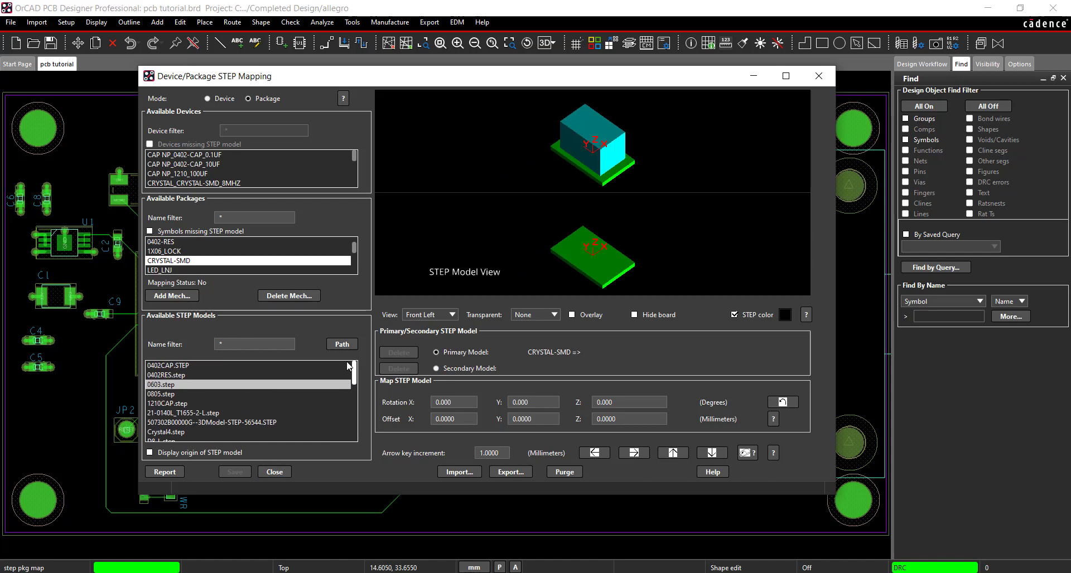
click(225, 432)
click(239, 473)
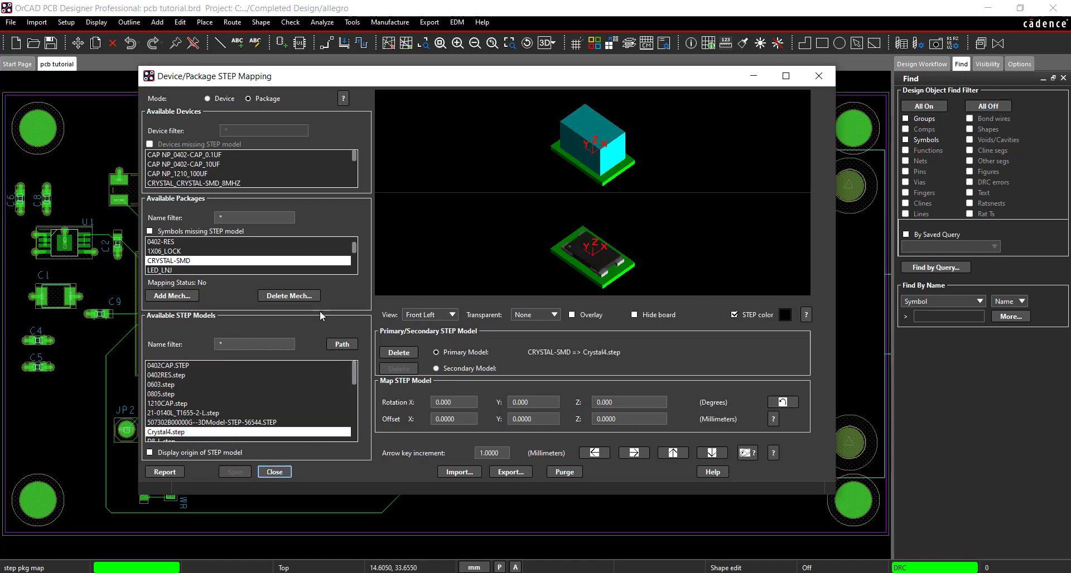
- Check LED_LNJ and SOP65P490X110-9N, then map SQFP-S-10X10-64 to QFP64-16X16_P0_5.step
click(223, 269)
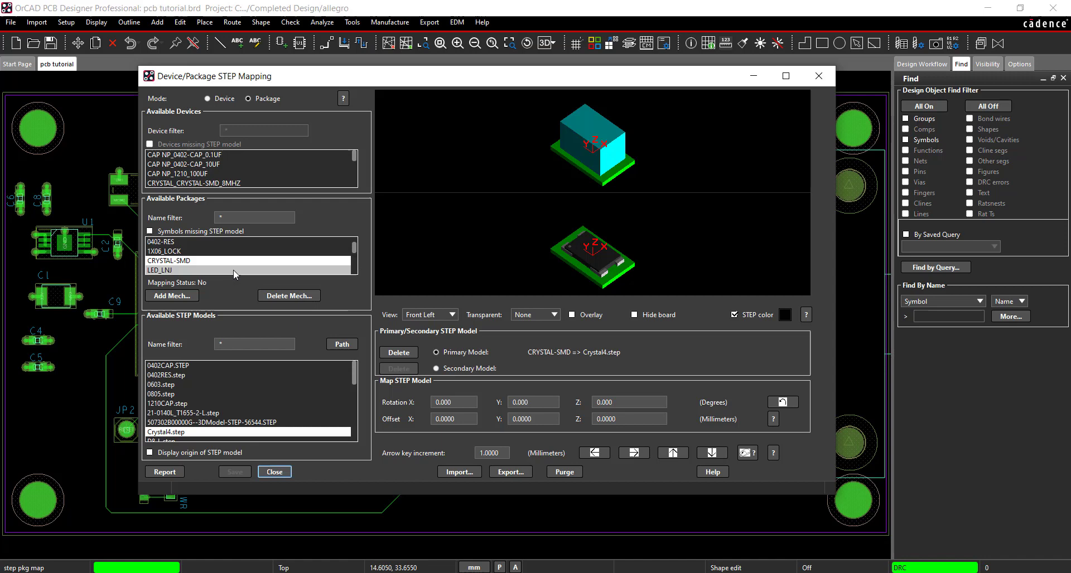
scroll(234, 262, down, 1)
click(212, 261)
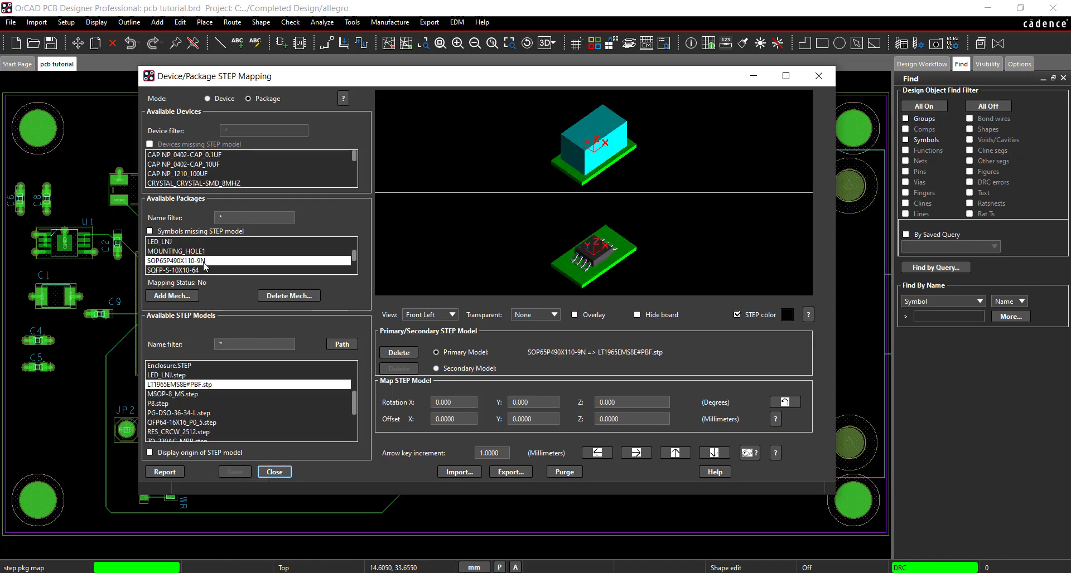
scroll(217, 262, down, 1)
click(212, 261)
click(210, 423)
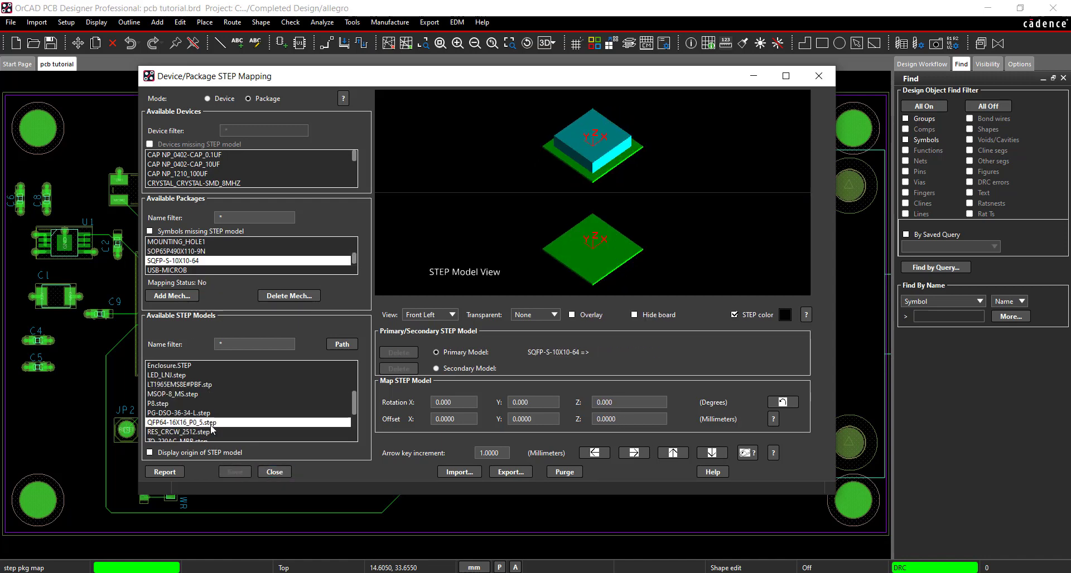
click(239, 473)
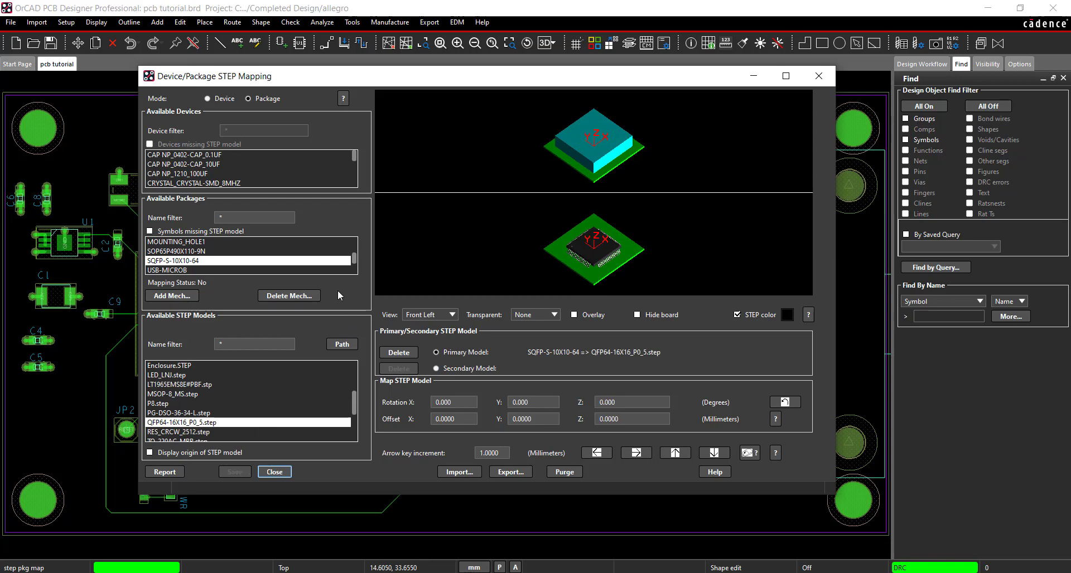
click(333, 271)
- Map USB_MicroAB.STEP to USB-MICROB with offsets -4, 3.5, 2.25 mm and save
scroll(334, 268, down, 1)
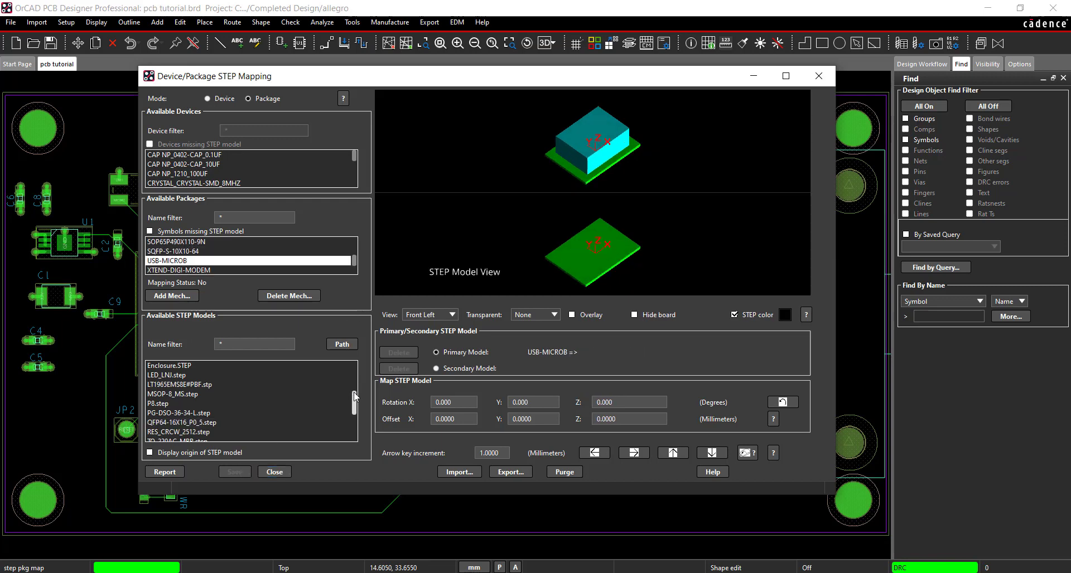
drag(355, 397, 355, 426)
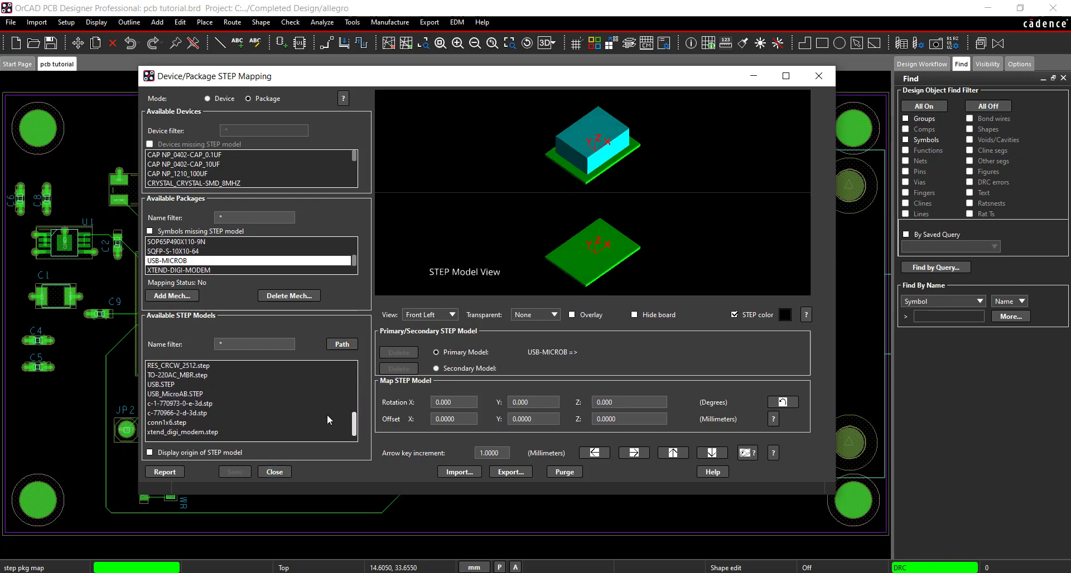
click(184, 393)
double_click(454, 418)
text(-4)
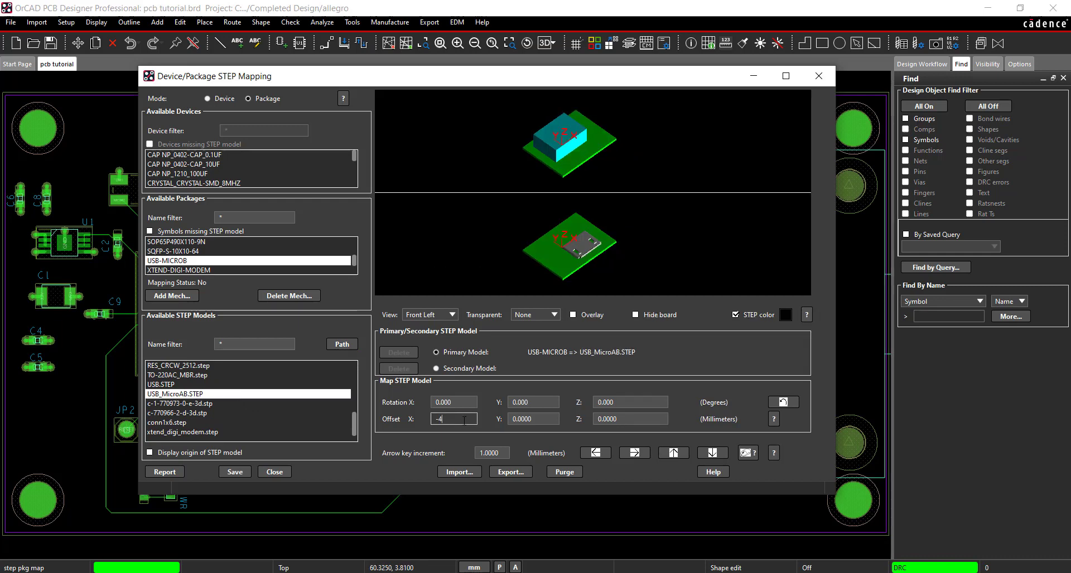
double_click(552, 418)
double_click(623, 418)
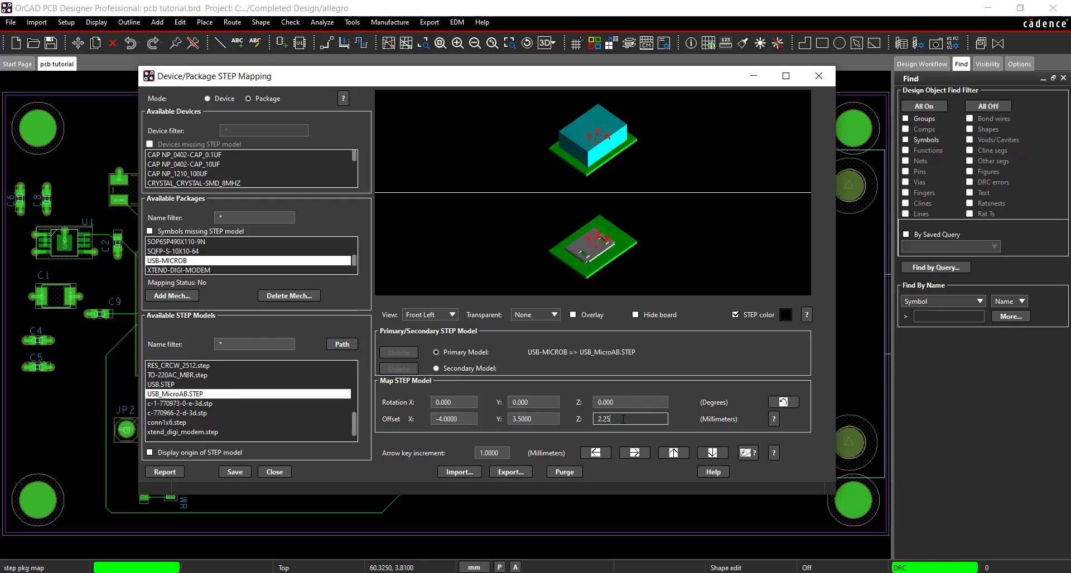
text(2.25)
key(Return)
click(234, 472)
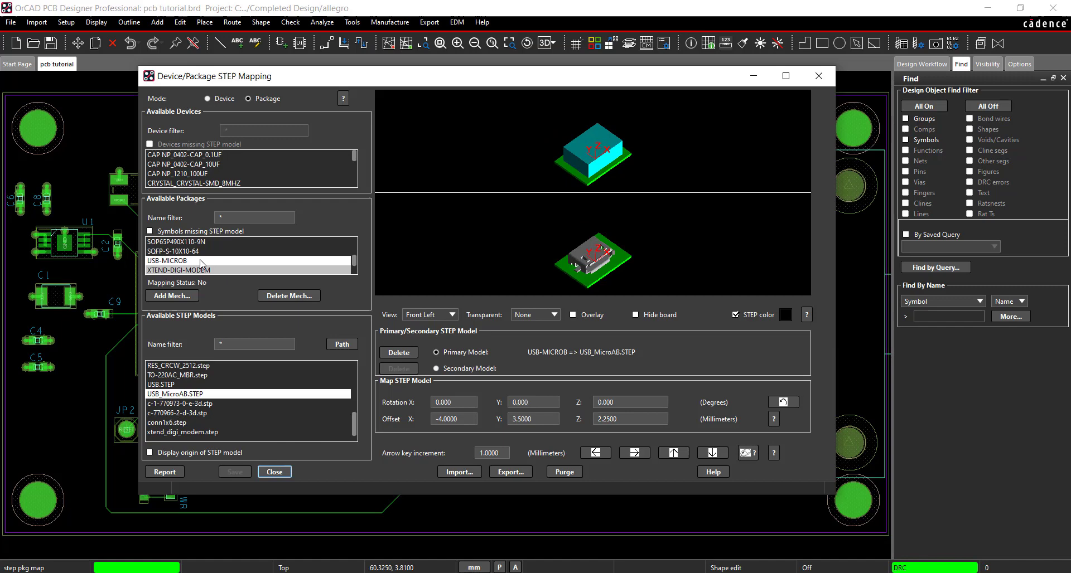
- Rotate the XTEND-DIGI-MODEM model 90/180 and set its offsets to 31 and 18.4881
click(199, 271)
double_click(444, 403)
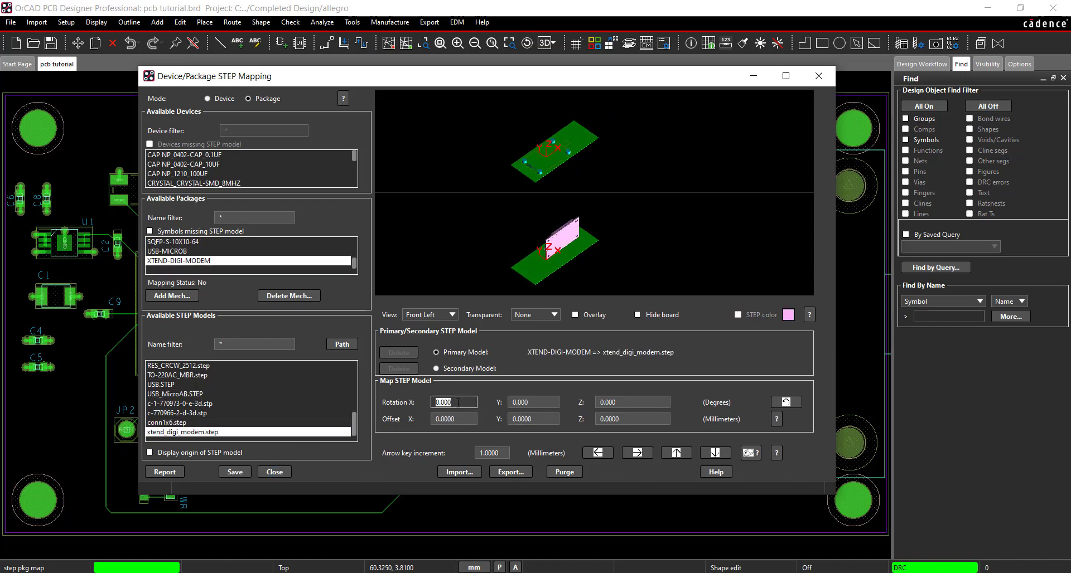
text(90)
double_click(544, 402)
key(Tab)
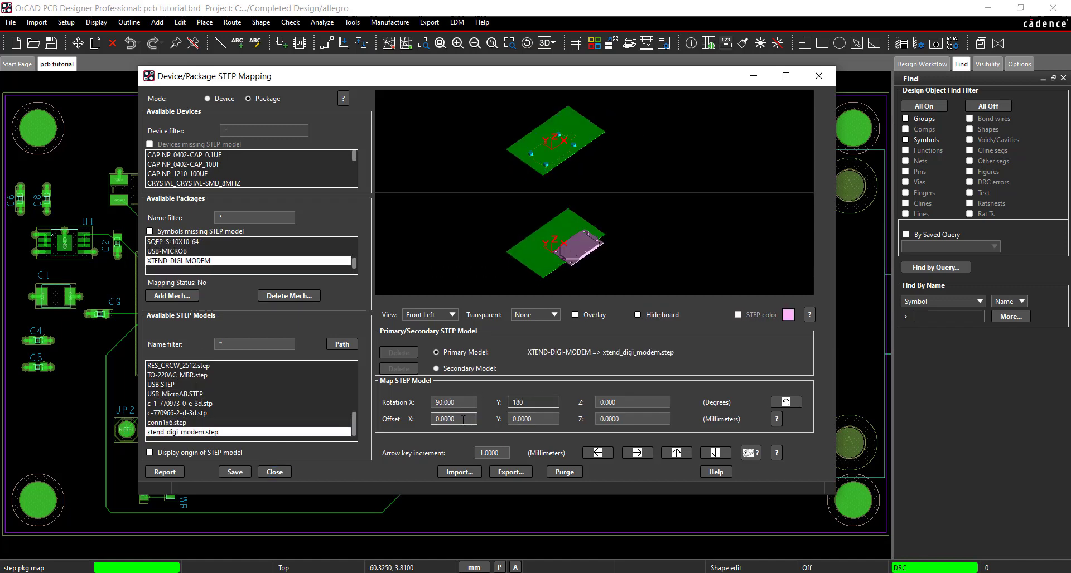
double_click(551, 419)
text(1)
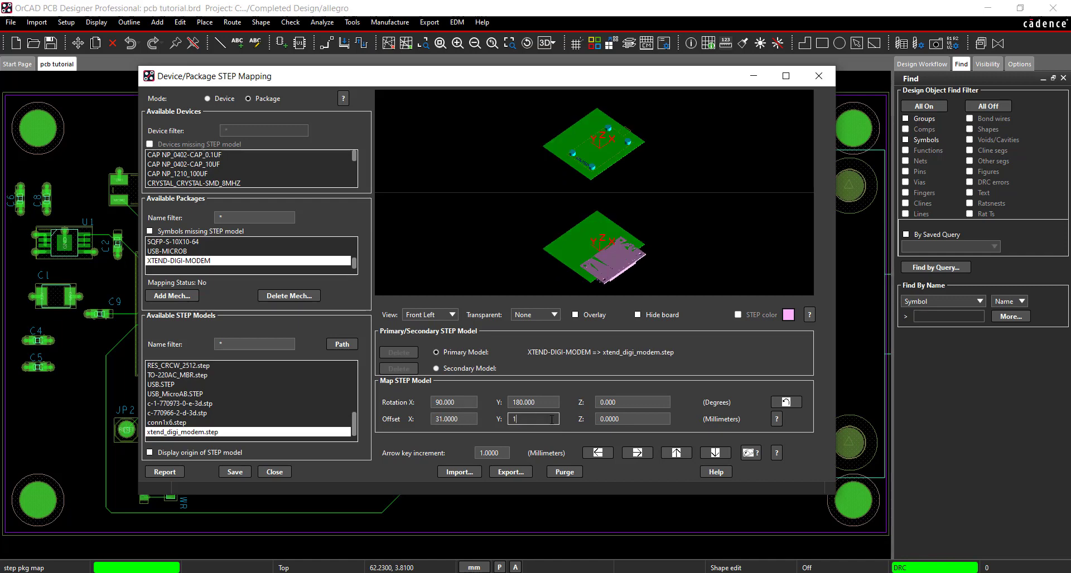
text(8.4881)
double_click(636, 419)
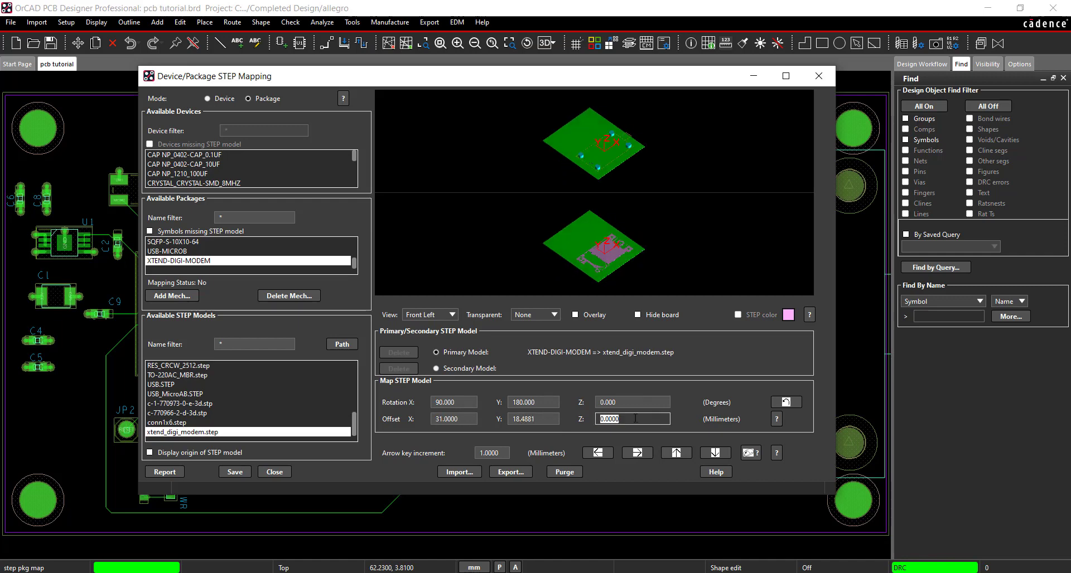
- Save the modem model at a 6 mm Z offset and add a STEP3D_MECH_USB symbol mapped to USB.STEP
key(Tab)
click(238, 473)
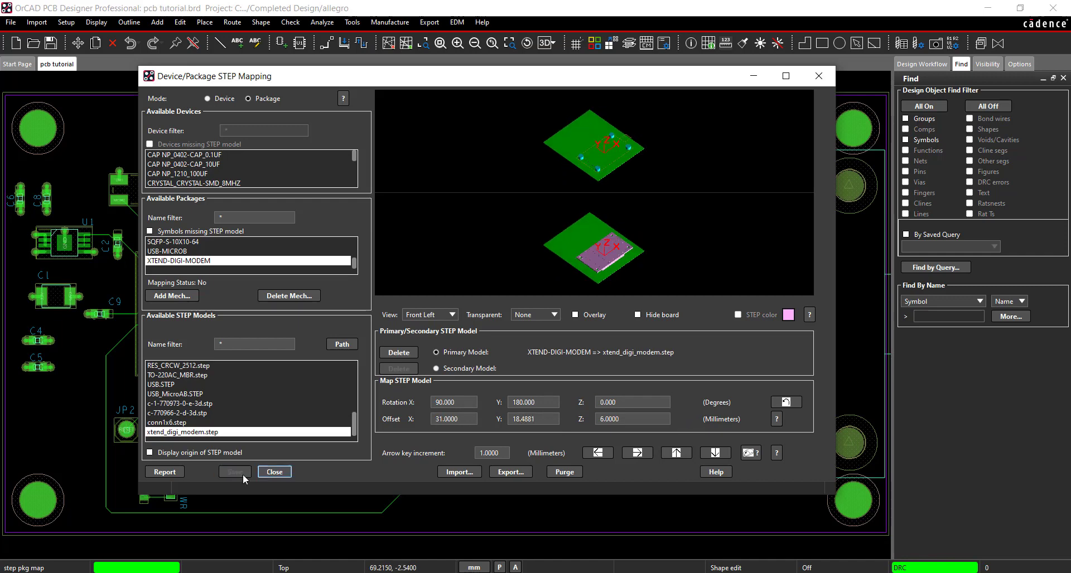
click(172, 296)
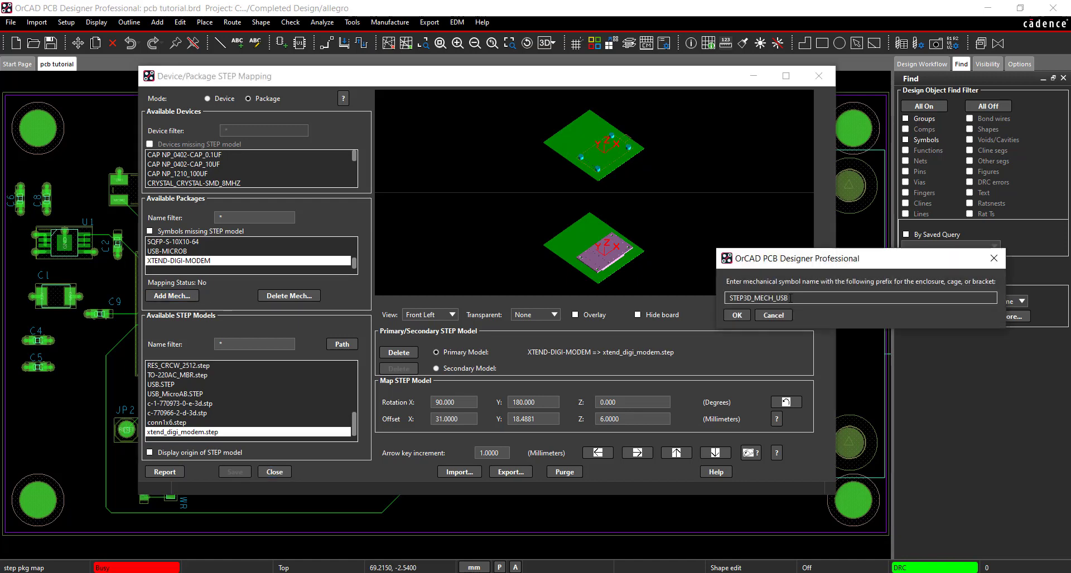
click(737, 315)
click(206, 385)
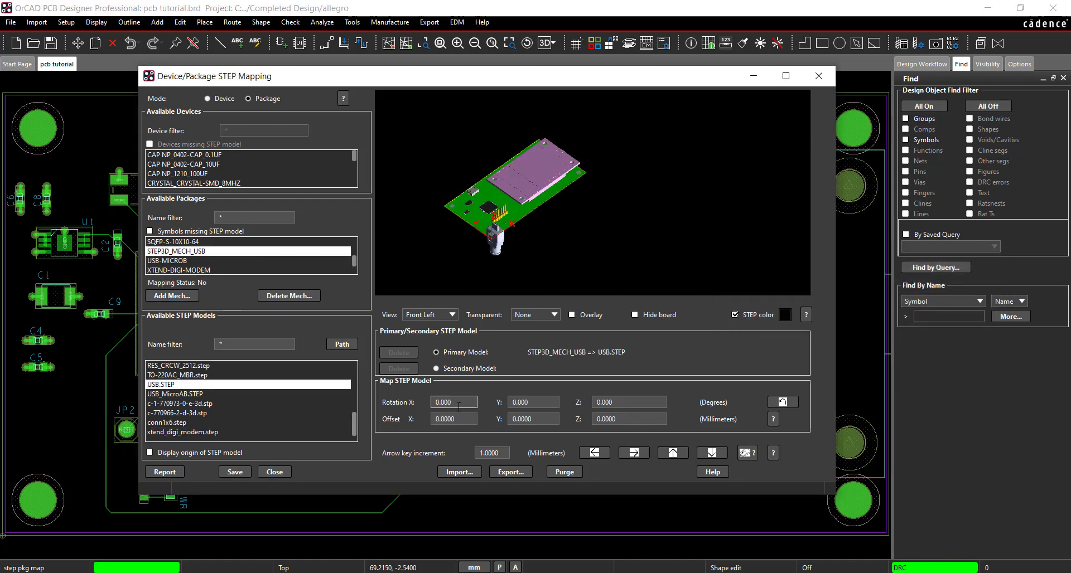
- Rotate the USB cable model 90/90 and set its offsets to X 19.5, Z 5.5 mm
text(90)
click(531, 403)
text(90)
click(465, 418)
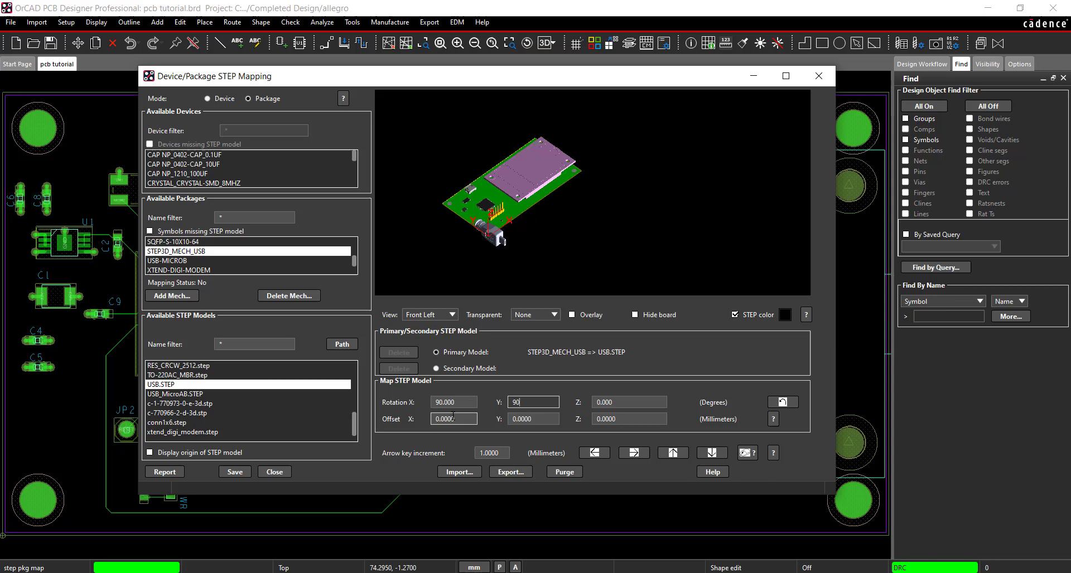
text(19.5)
click(537, 418)
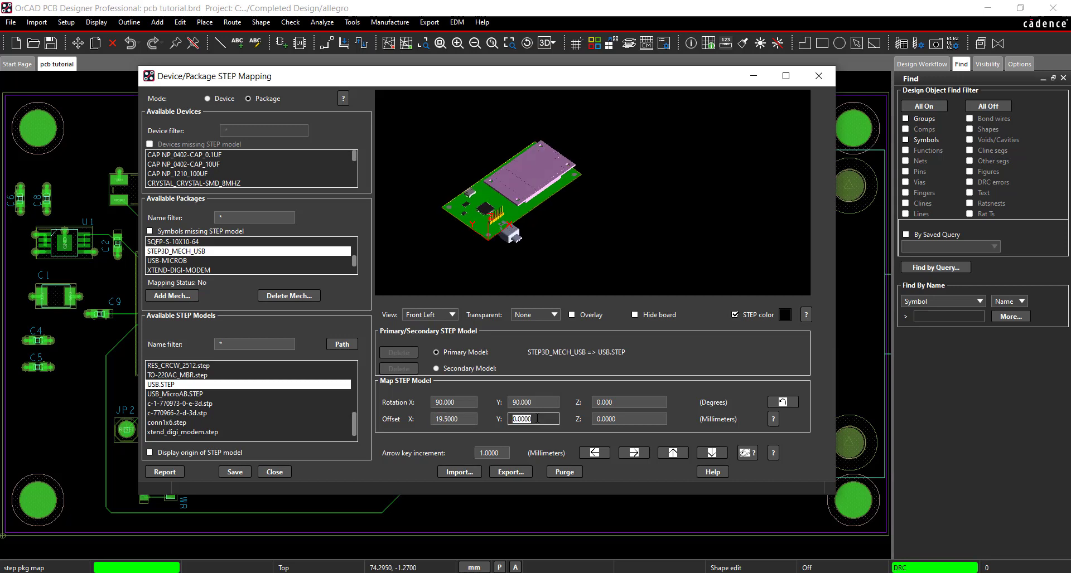
click(626, 418)
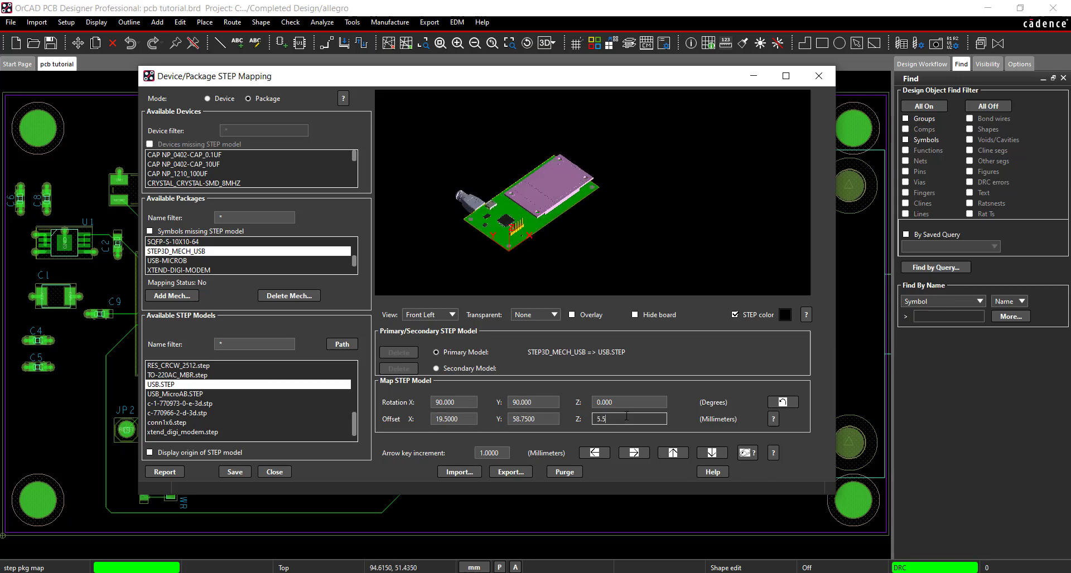
key(Return)
- Nudge the USB cable model along X in the top preview, using a 0.5 mm step
click(440, 315)
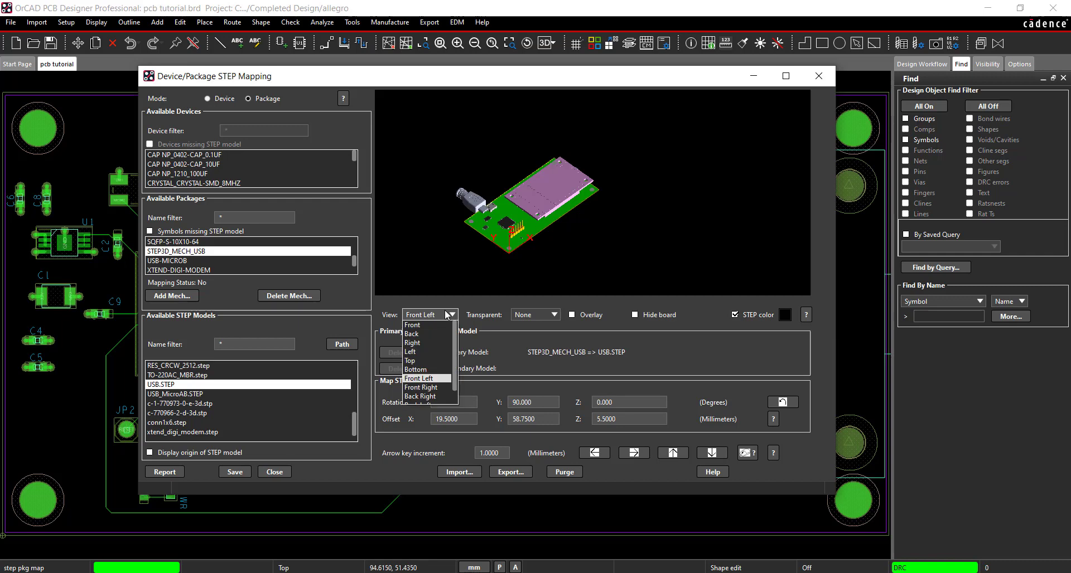
click(430, 361)
click(634, 453)
click(635, 453)
click(634, 453)
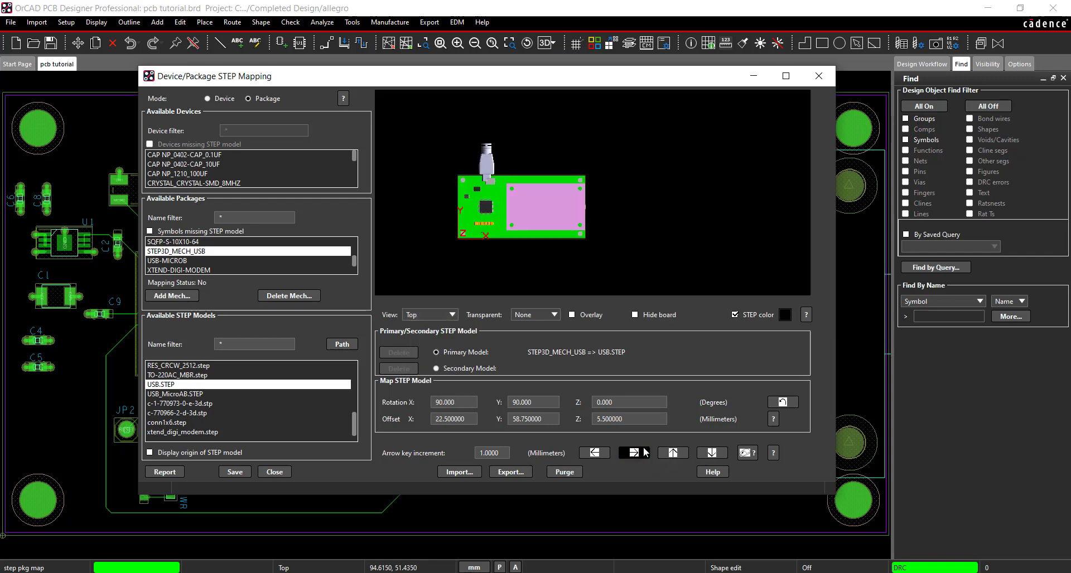
click(635, 452)
click(634, 452)
double_click(491, 453)
text(.5)
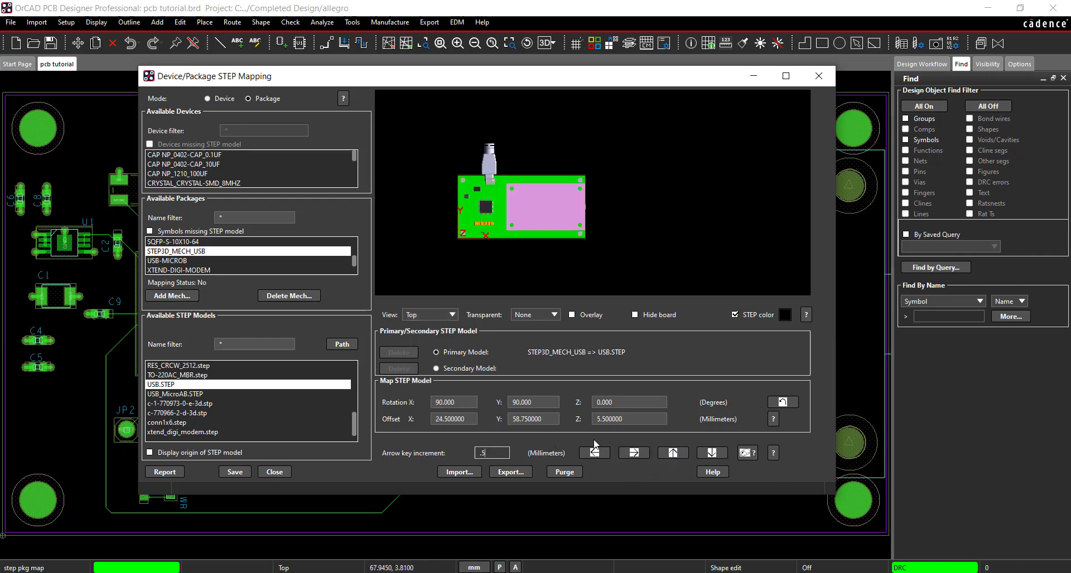
click(634, 453)
click(440, 315)
click(440, 379)
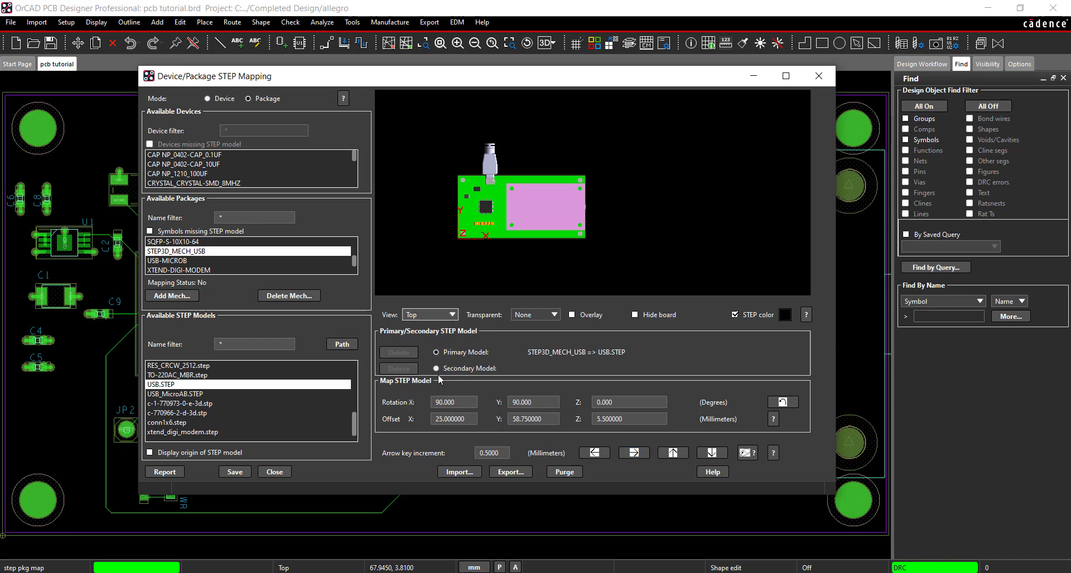
- Add a STEP3D_MECH_ENCLOSURE symbol mapped to Enclosure.STEP
click(177, 299)
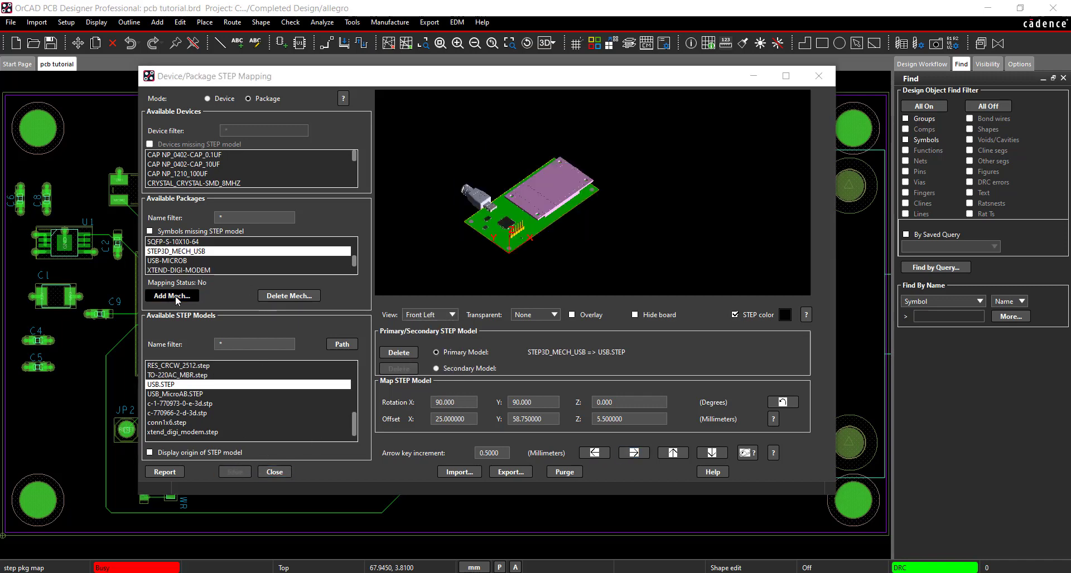
text(ENCLOSURE)
key(Return)
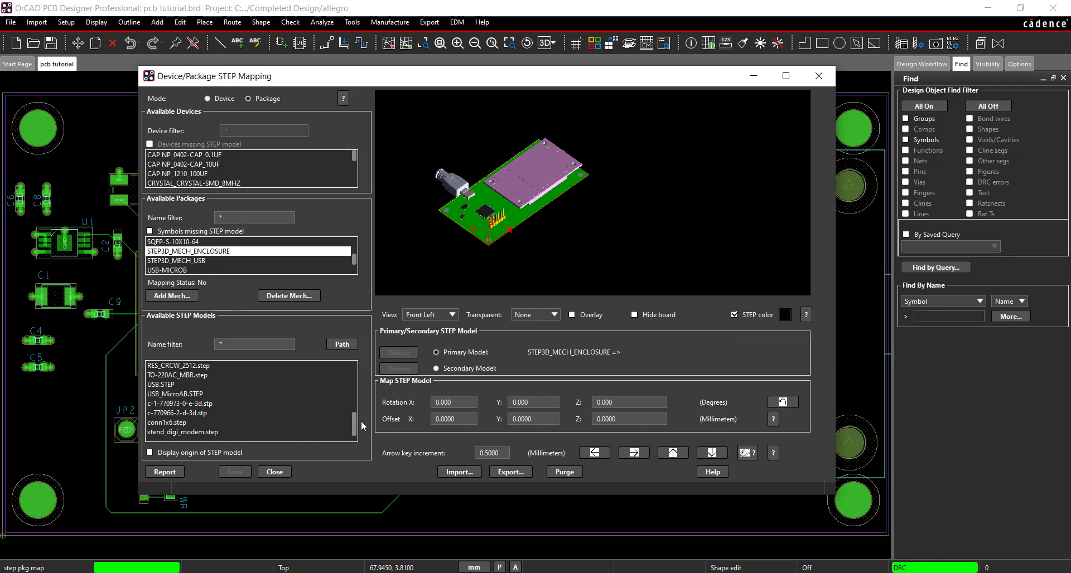
scroll(334, 418, up, 4)
click(202, 413)
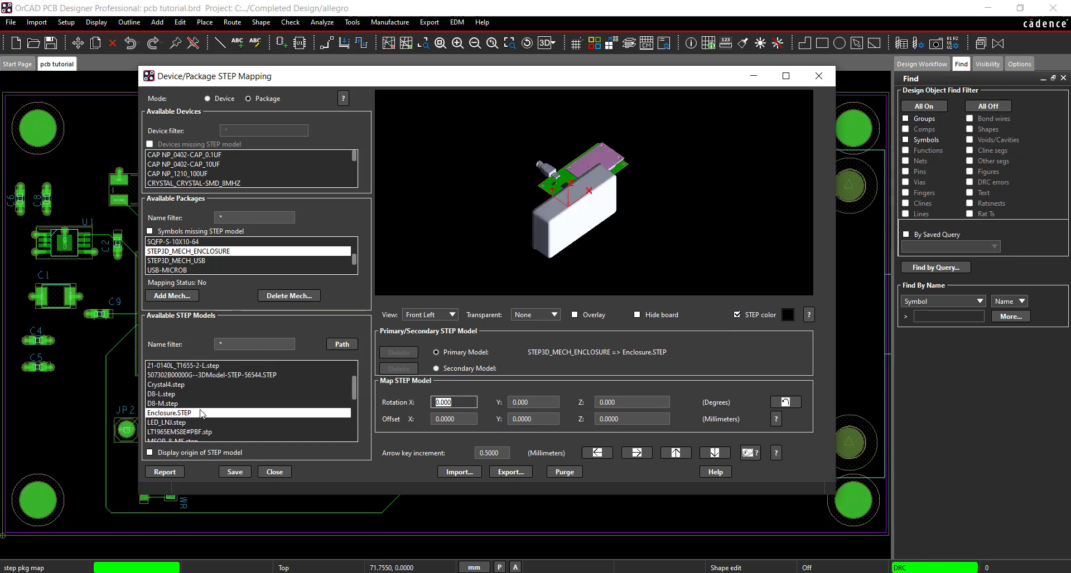
- Set enclosure rotation X 90 and offsets 50.5, 25, 4 mm, save, and close mapping
text(90)
click(469, 418)
text(50.5)
key(Tab)
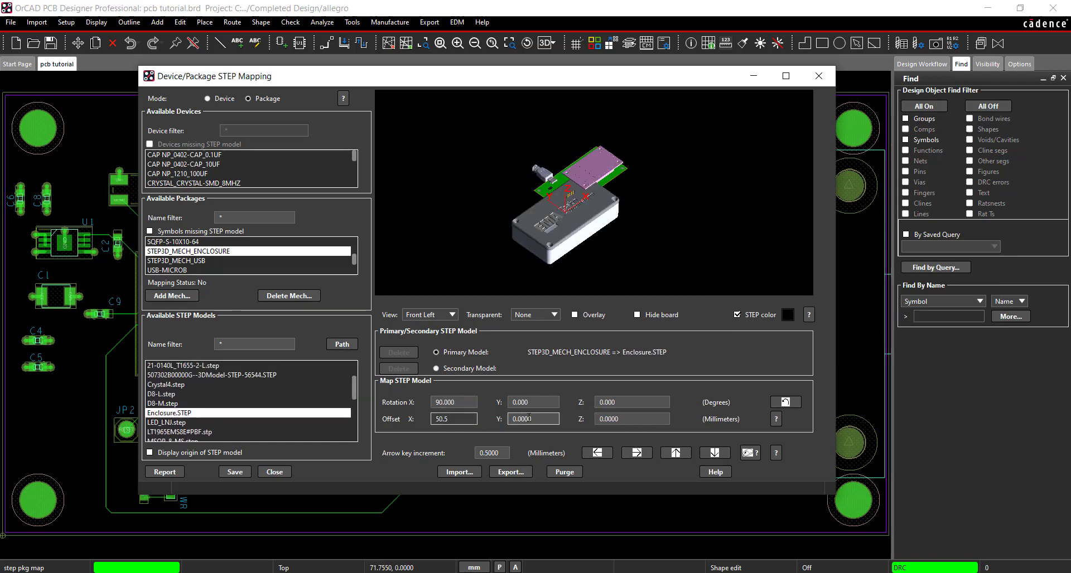
text(25)
click(629, 419)
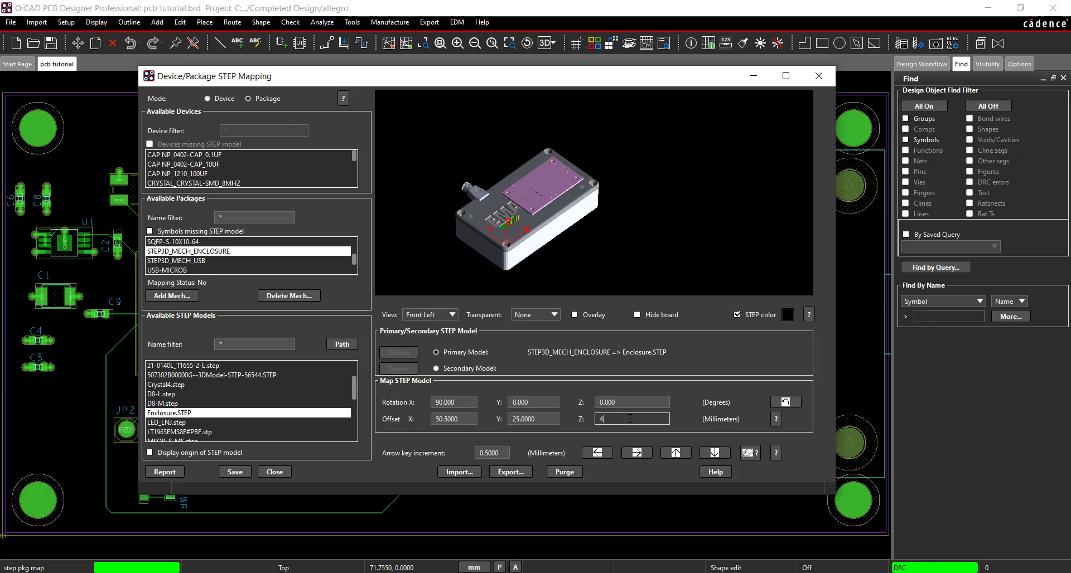
key(Tab)
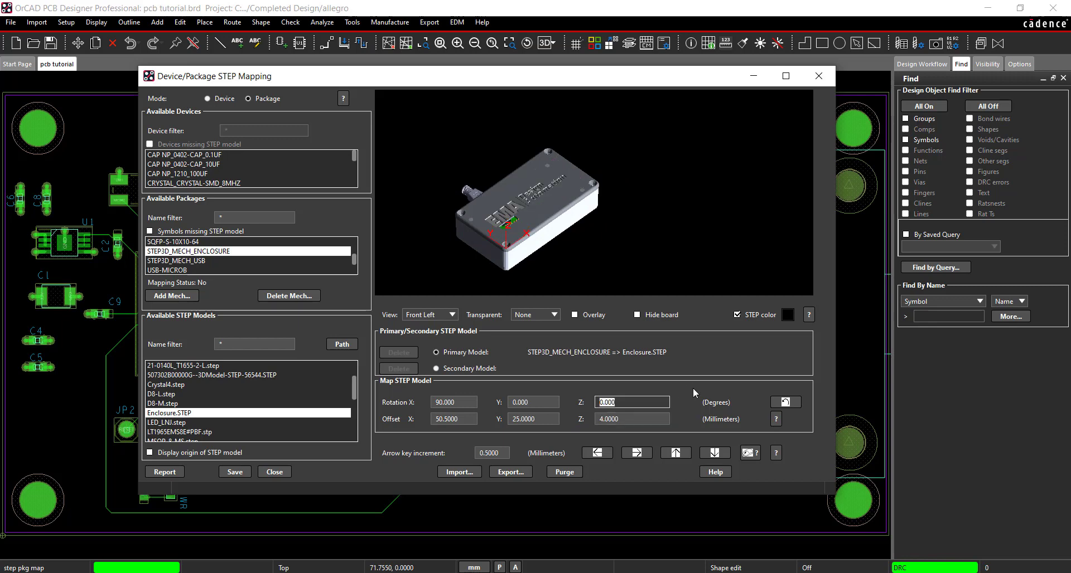
click(235, 472)
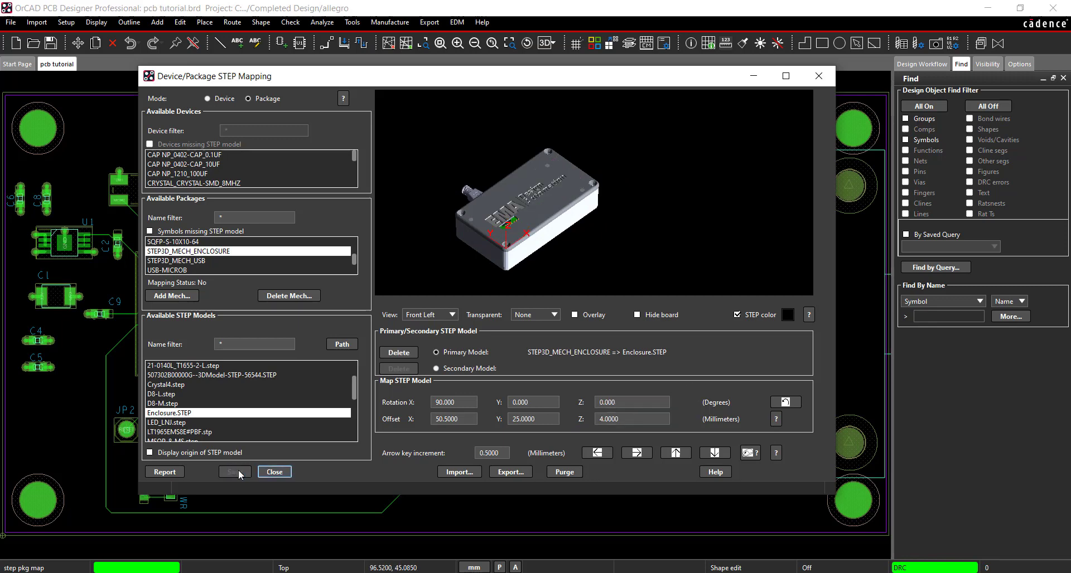
click(275, 472)
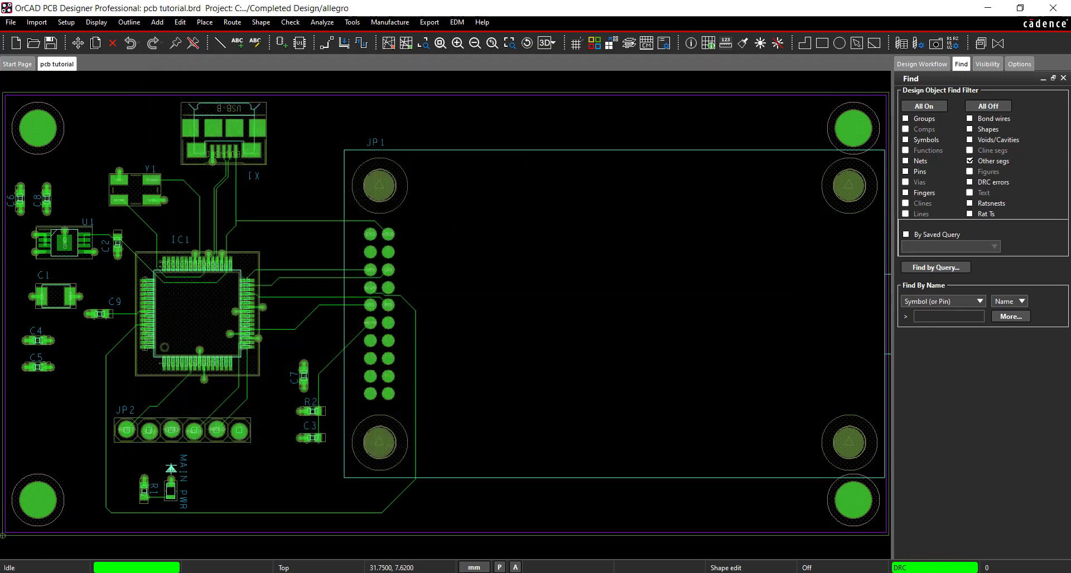
- View the board in 3D and toggle STEP3D_MECH_ENCLOSURE off and on under TOP symbols
click(545, 43)
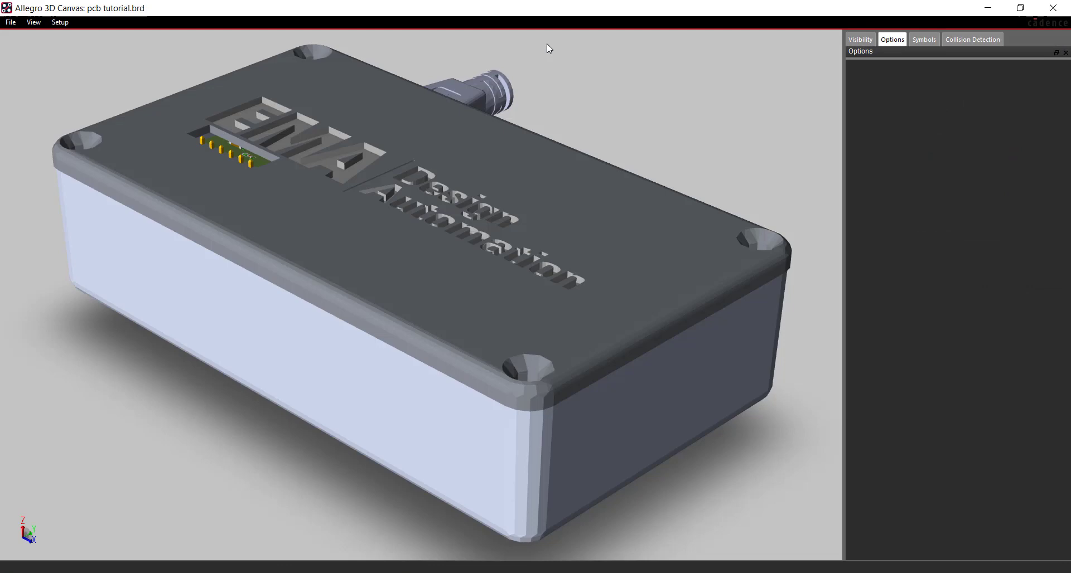
click(924, 40)
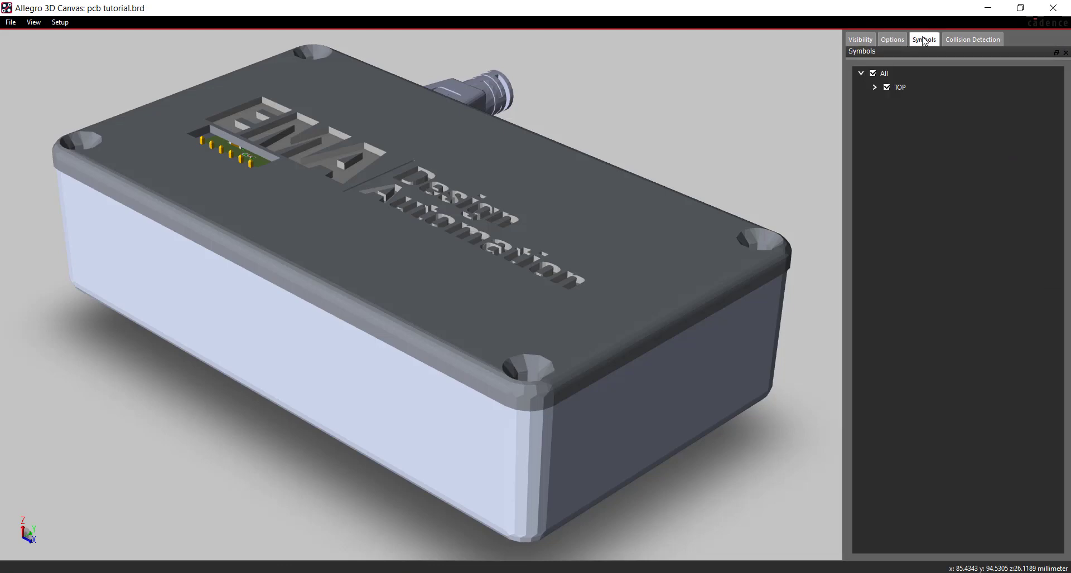
click(875, 87)
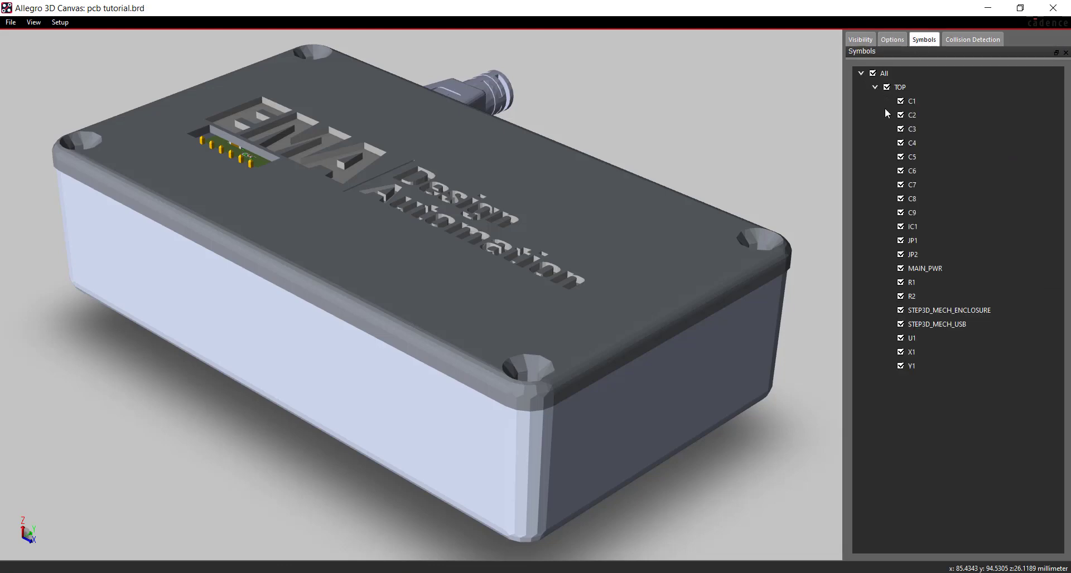
click(900, 311)
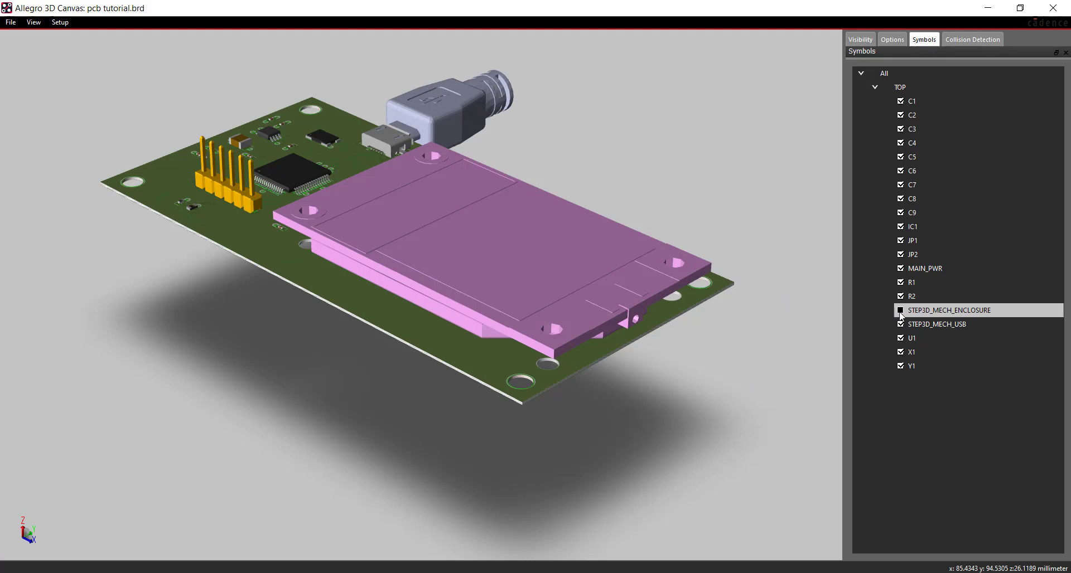
click(900, 310)
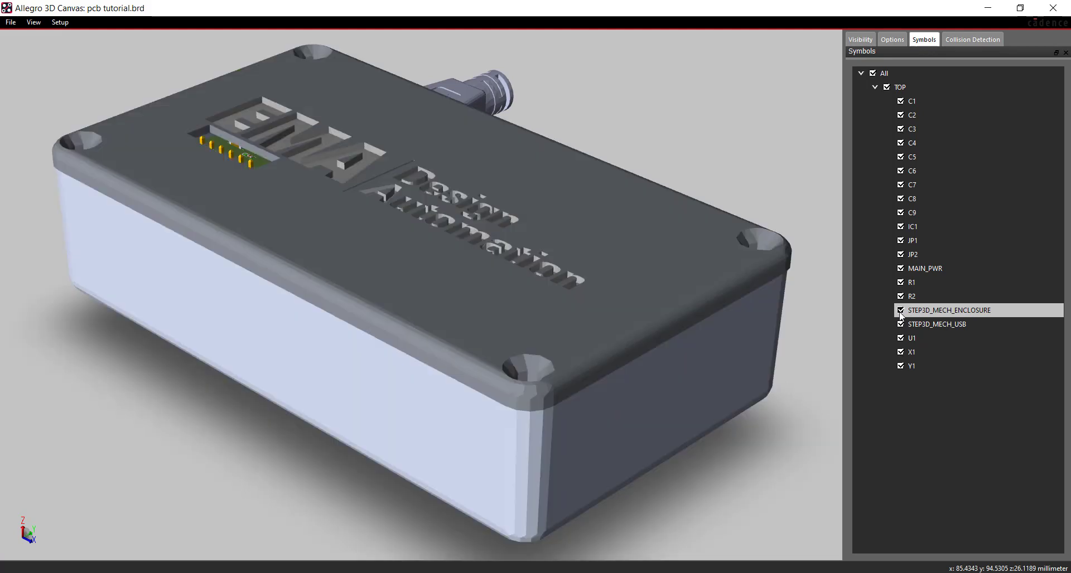
- Calculate collisions, inspect the JP2 and USB entries, and locate the enclosure–USB collision in 3D
click(962, 40)
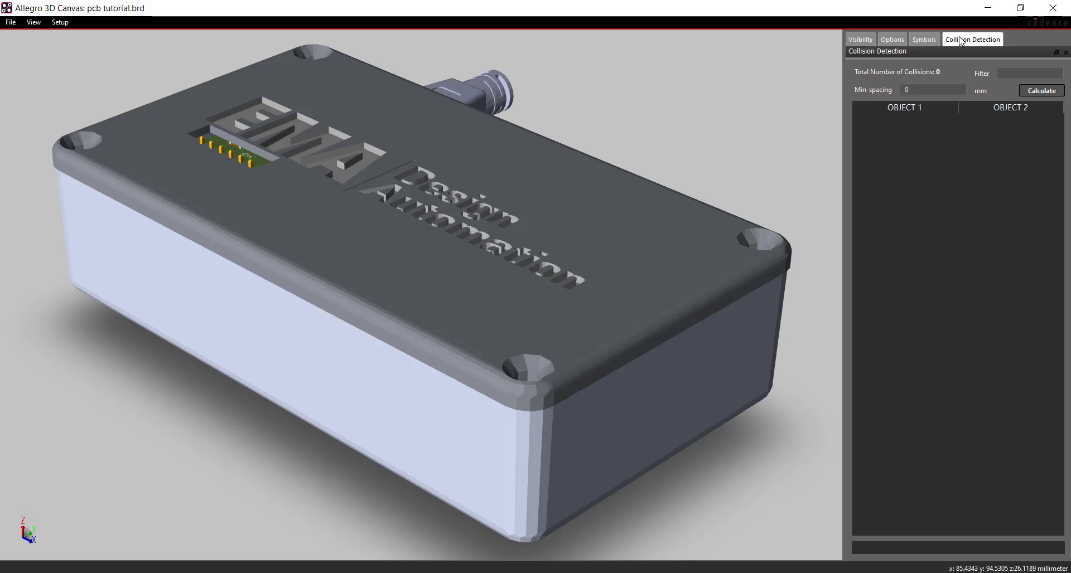
click(1037, 92)
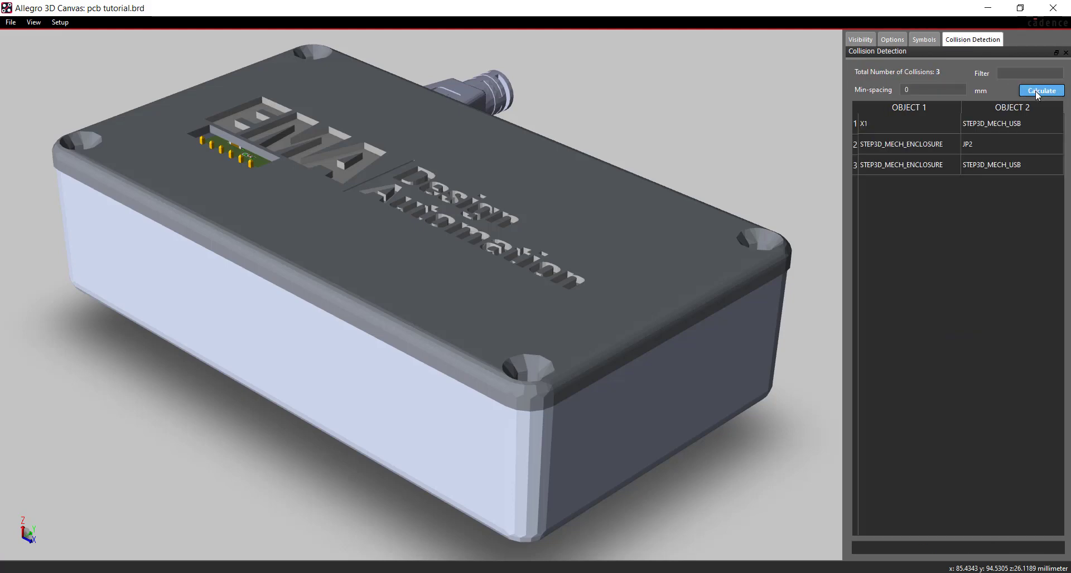
click(996, 163)
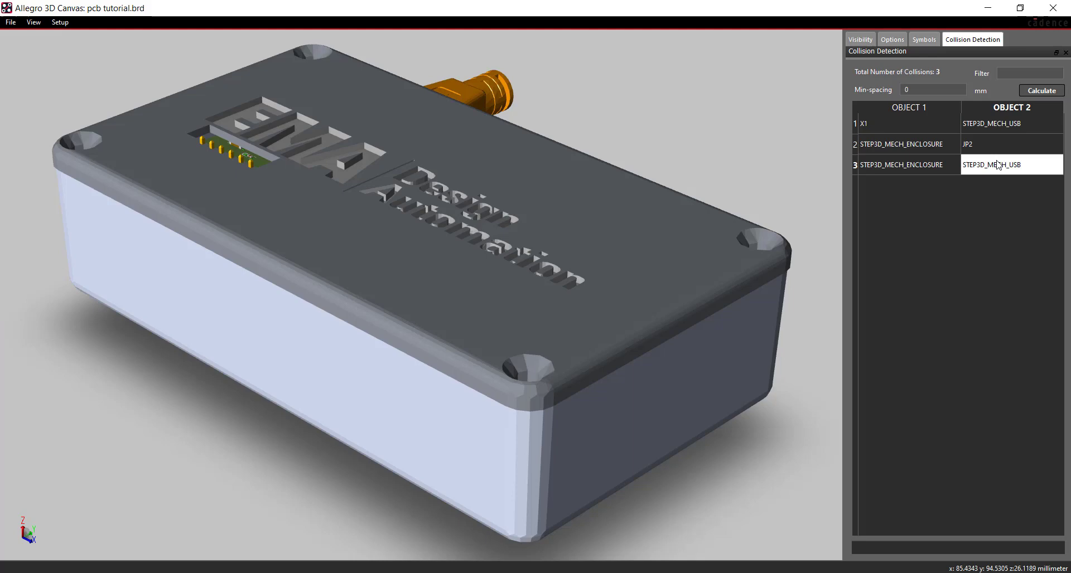
click(985, 146)
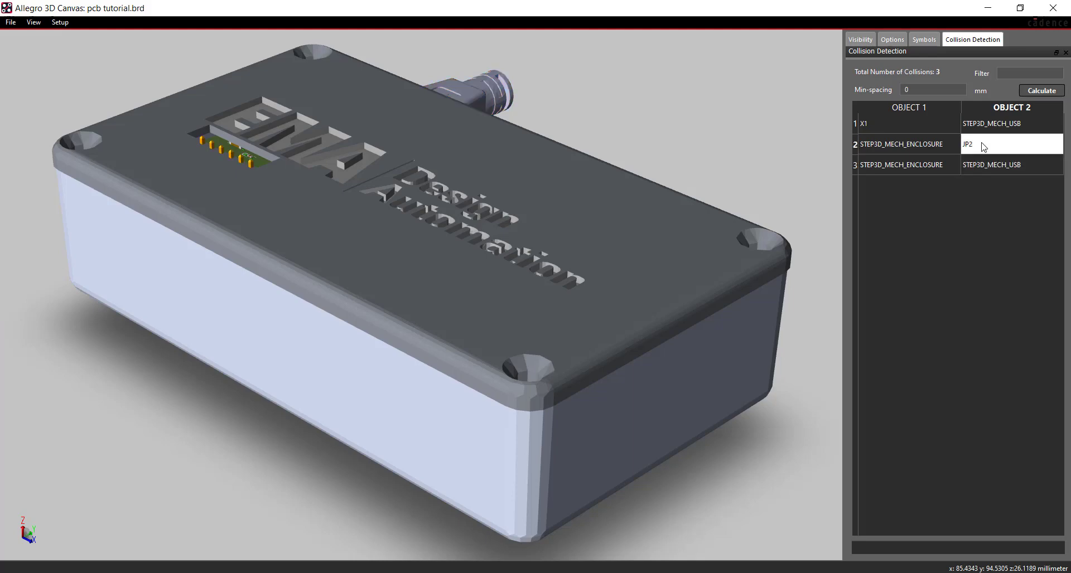
right_click(983, 165)
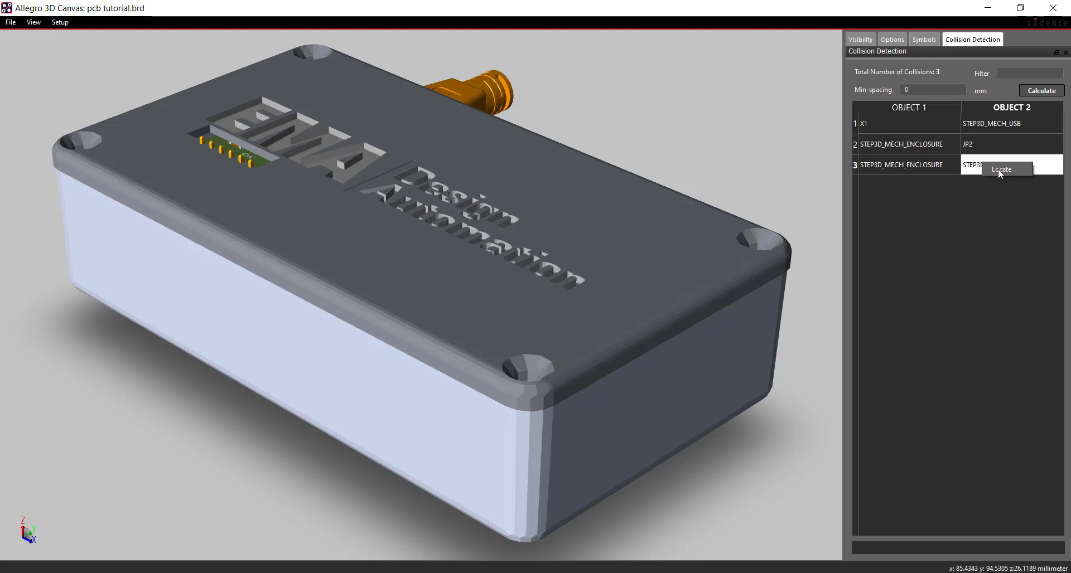
click(998, 168)
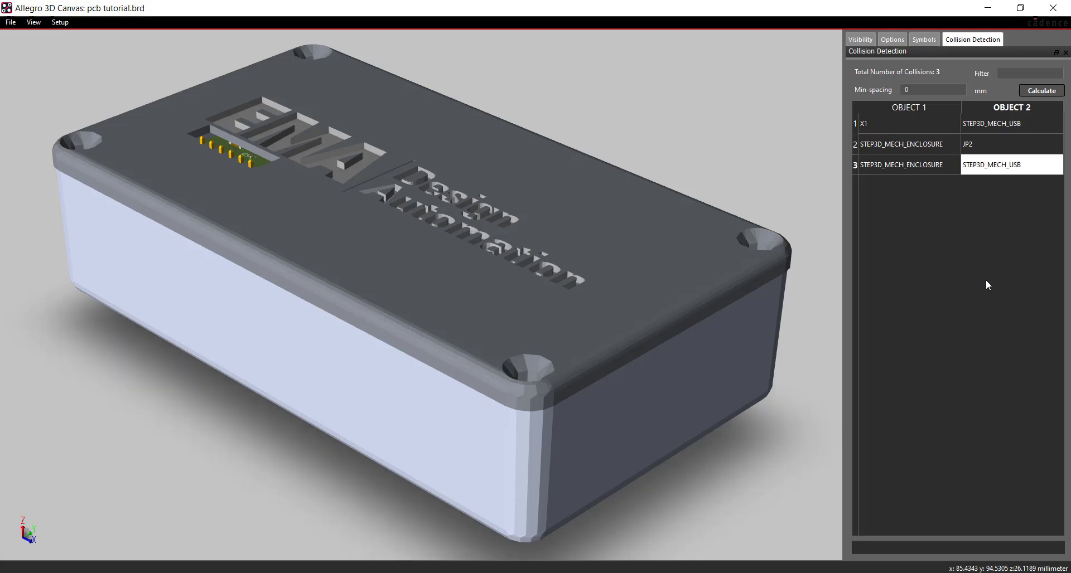
click(59, 22)
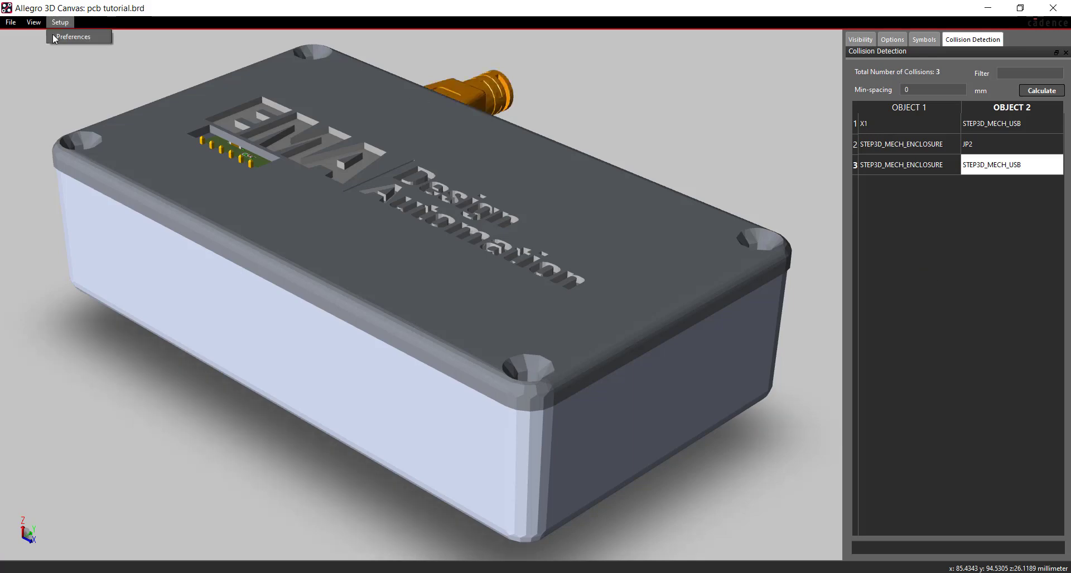
click(54, 36)
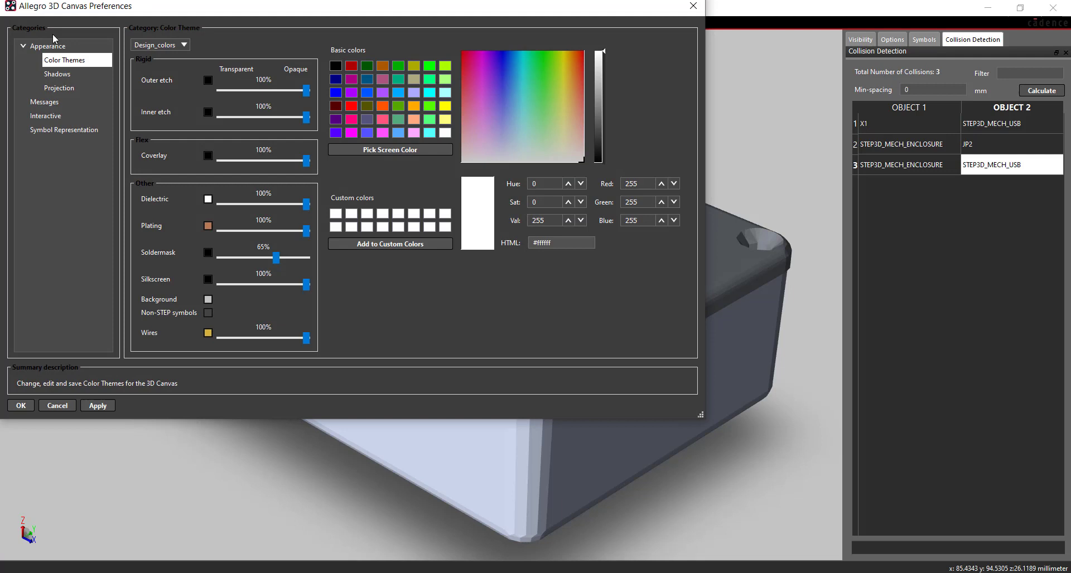
click(65, 115)
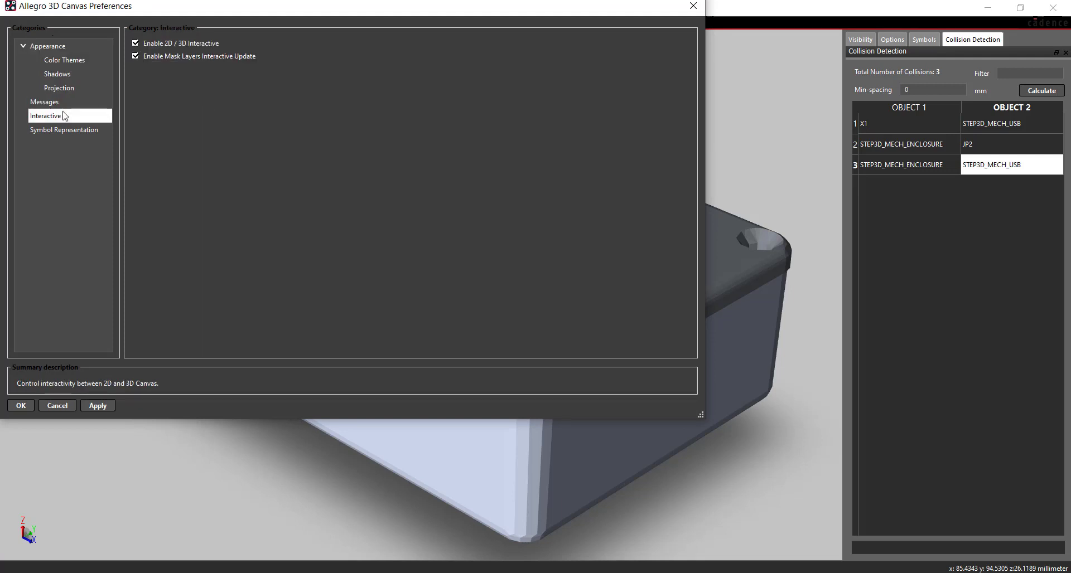
click(23, 404)
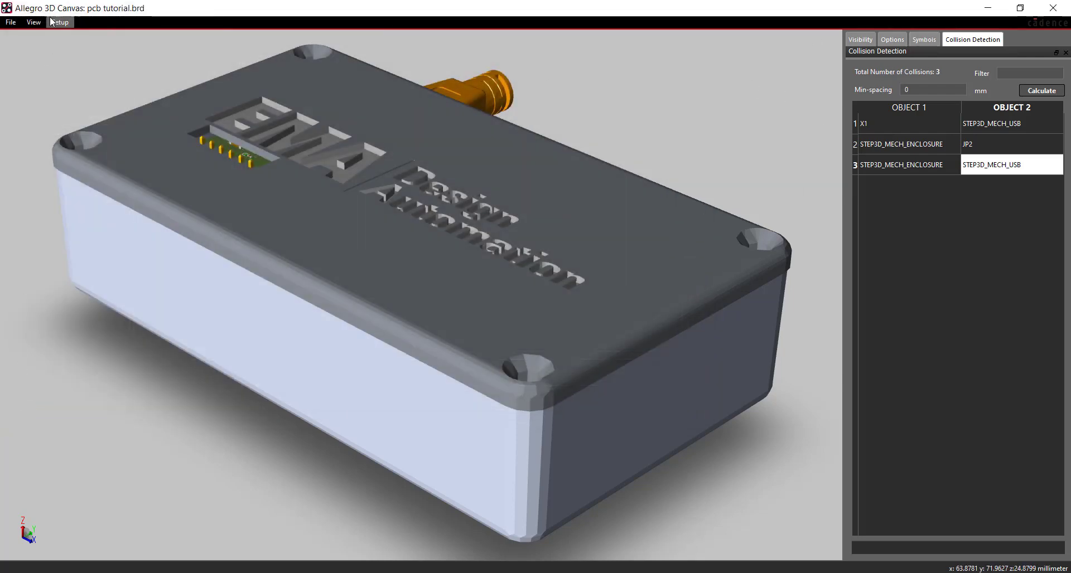
click(33, 22)
- From the Back camera view, move the USB connector further left
mouse_move(37, 35)
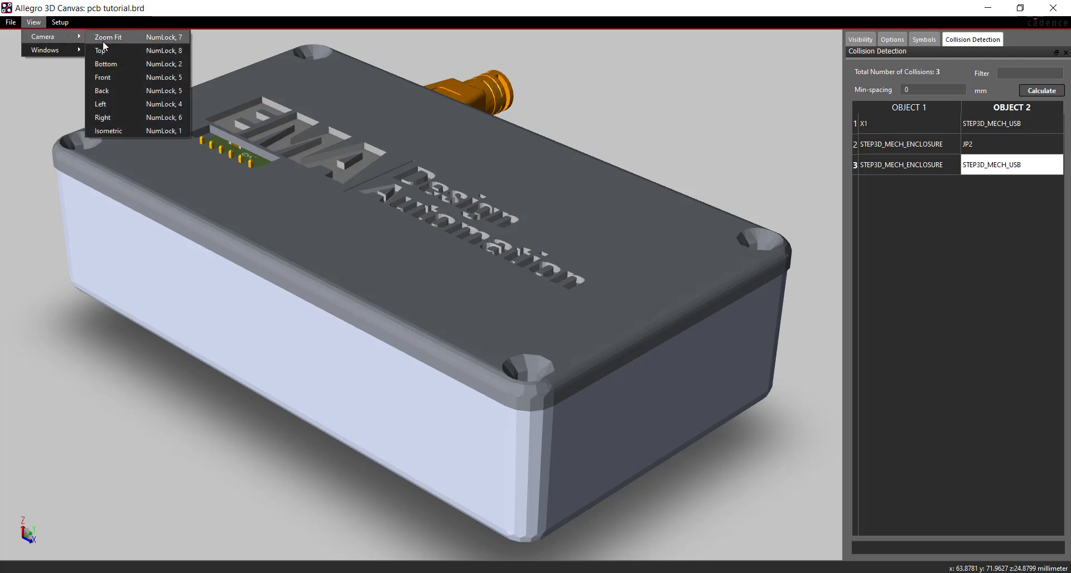
click(112, 91)
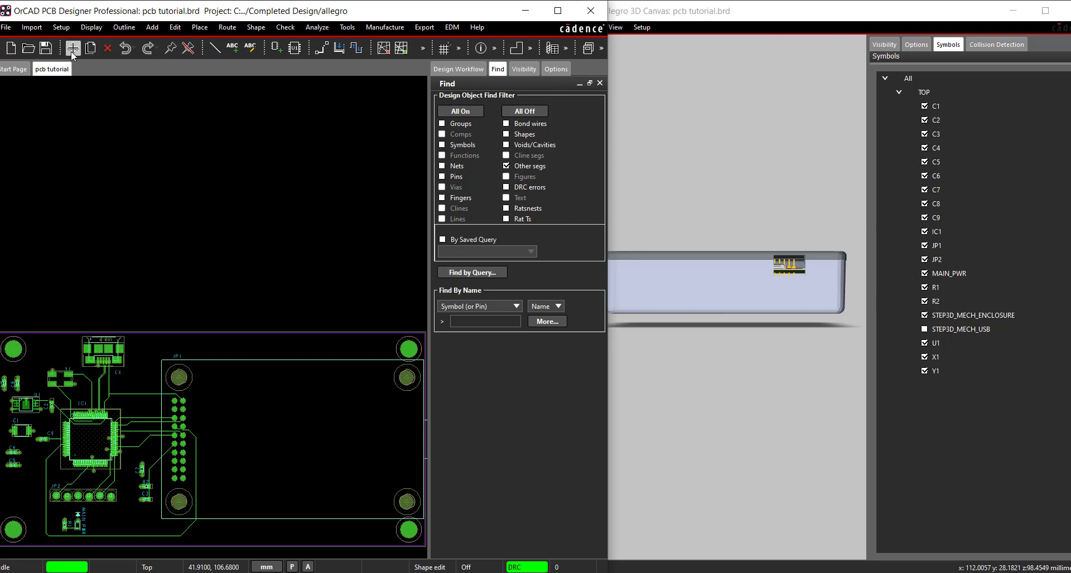
click(99, 362)
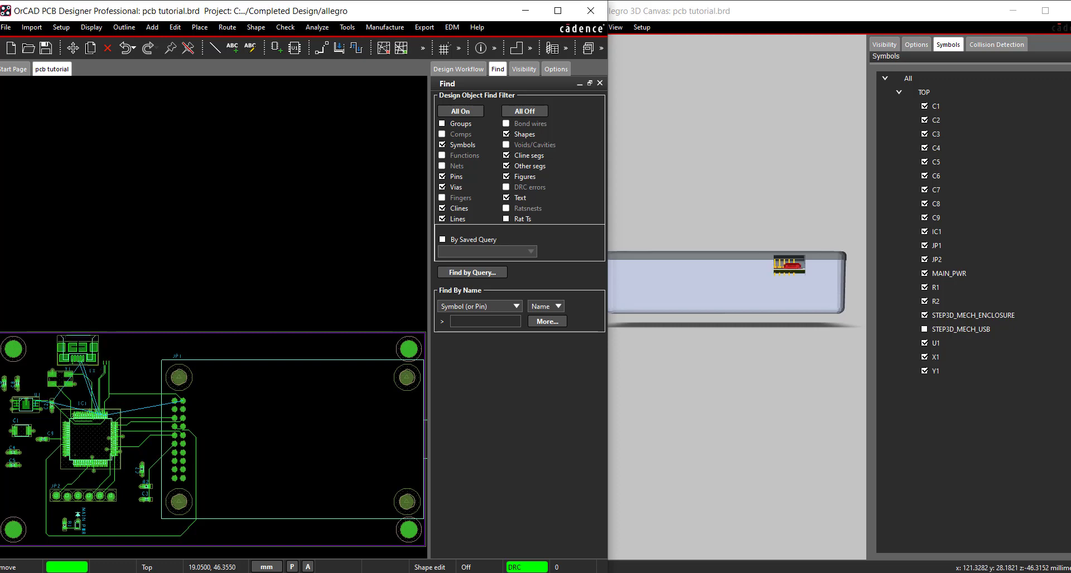
click(72, 364)
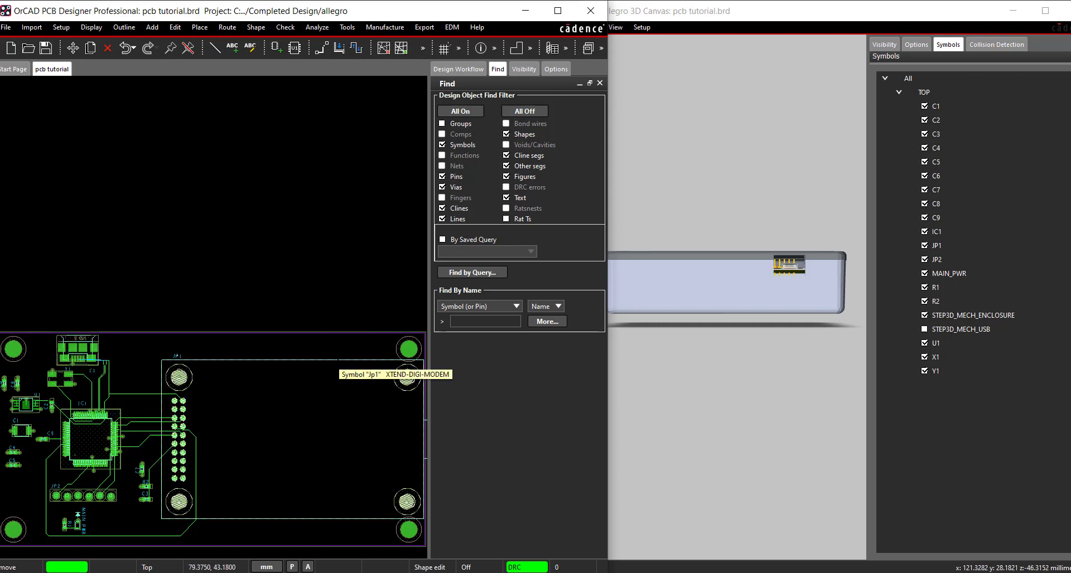
- With the camera on Top, slide the nearby trace left and pick up the JP2 header
click(615, 27)
click(615, 27)
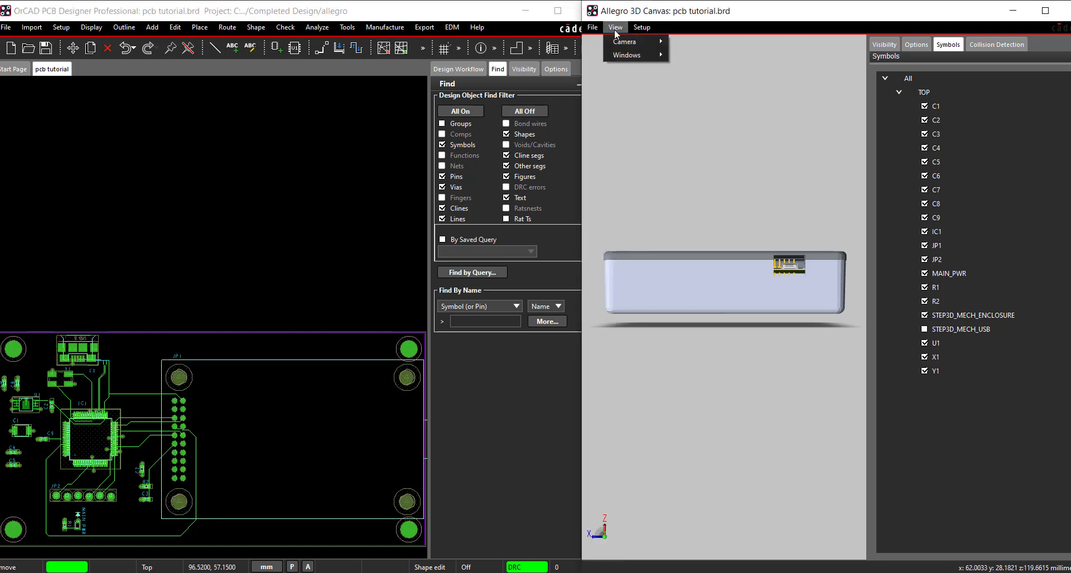
mouse_move(615, 41)
click(685, 56)
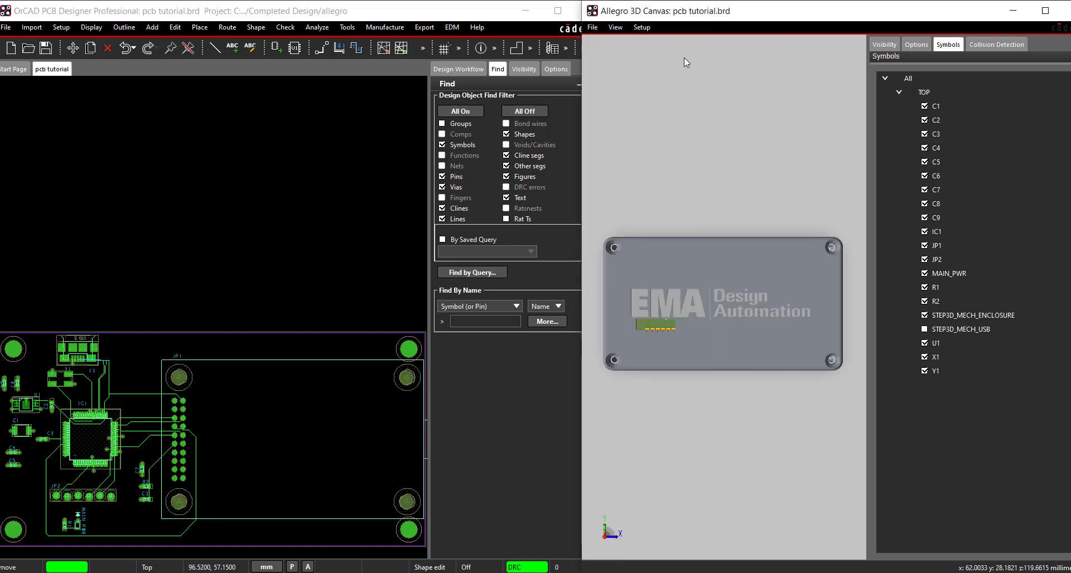
click(226, 27)
click(234, 55)
click(46, 475)
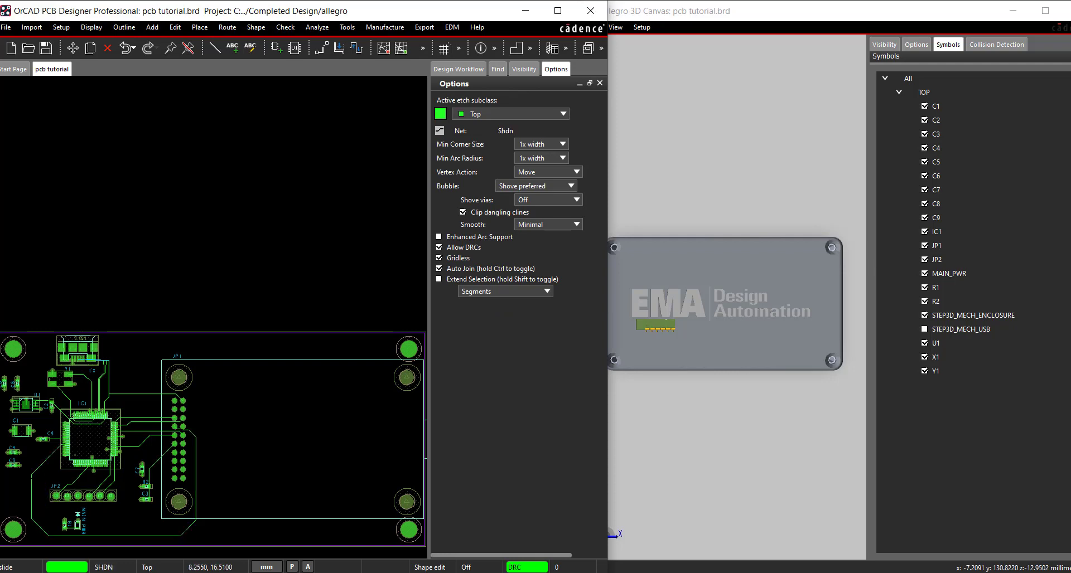
right_click(126, 363)
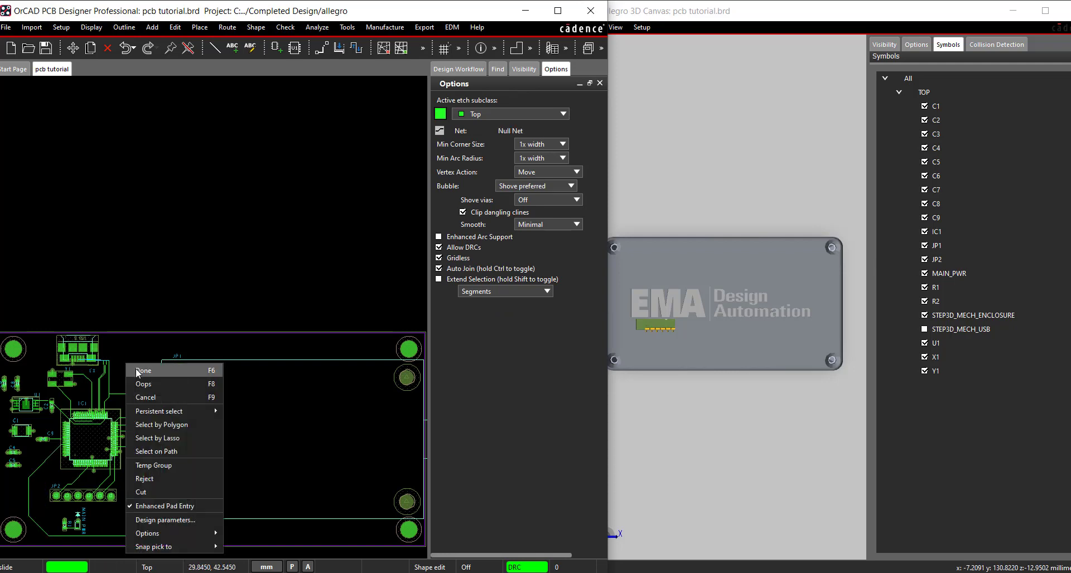
click(139, 371)
click(72, 48)
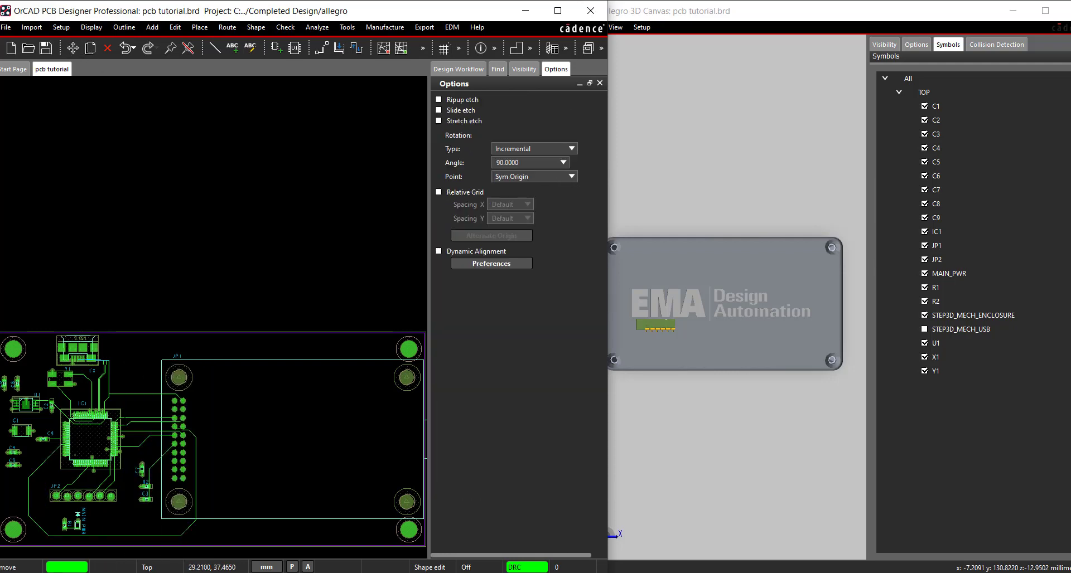
click(84, 495)
- Place JP2 in its new position and route the D- trace from the USB-B pad to IC1
click(73, 482)
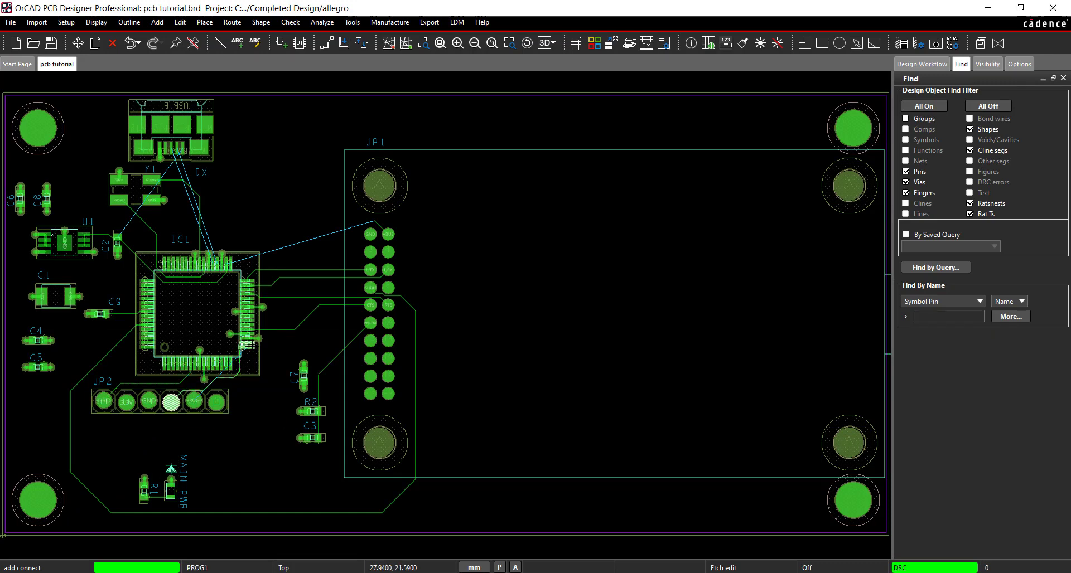
scroll(206, 169, up, 3)
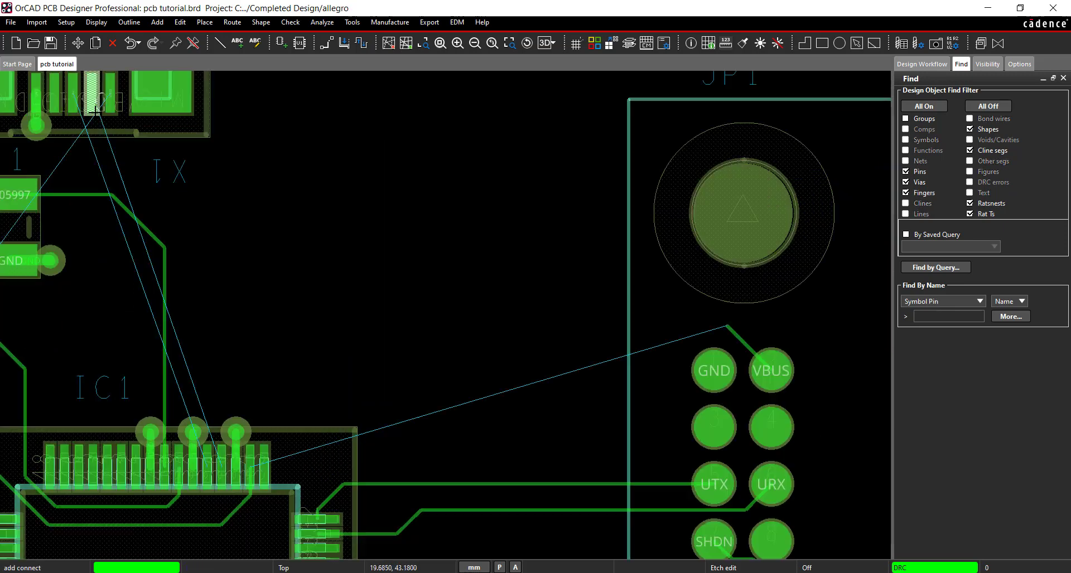
click(167, 146)
click(218, 441)
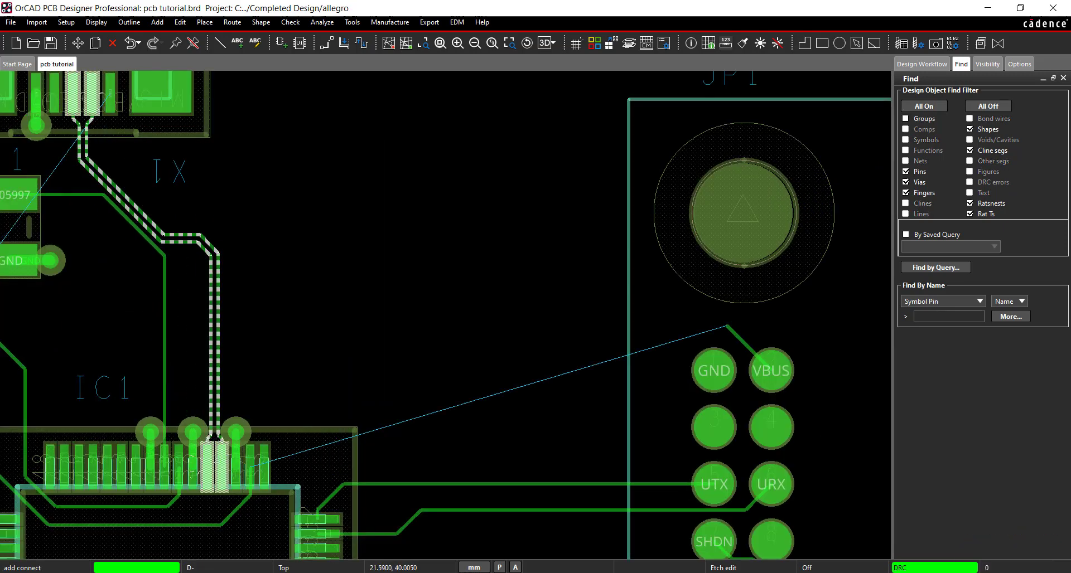
- Route VBUS from JP1's VBUS pin to IC1's VBUS trace and fit the whole board
click(771, 370)
click(254, 325)
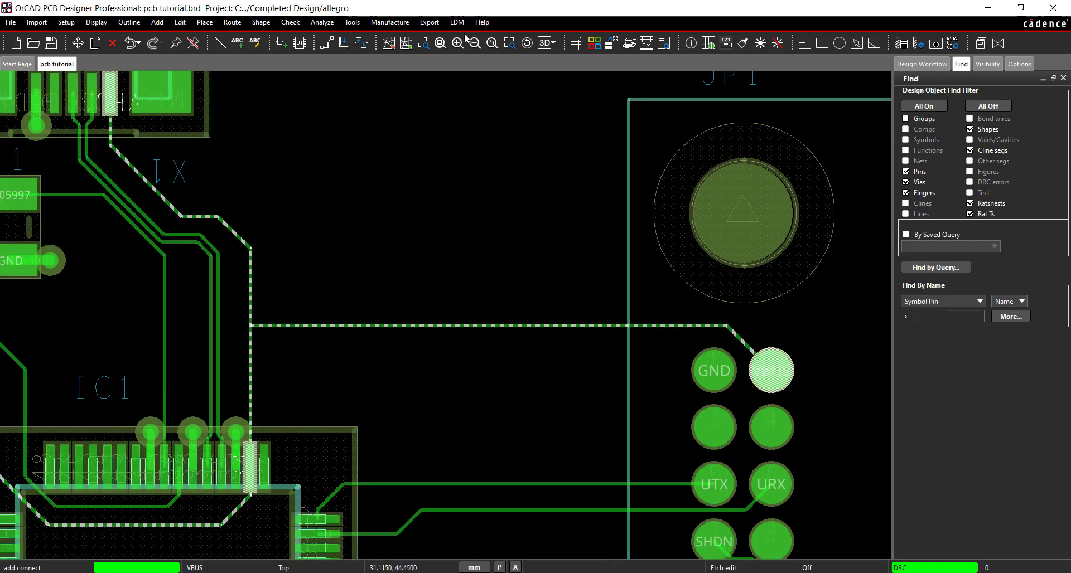
click(443, 47)
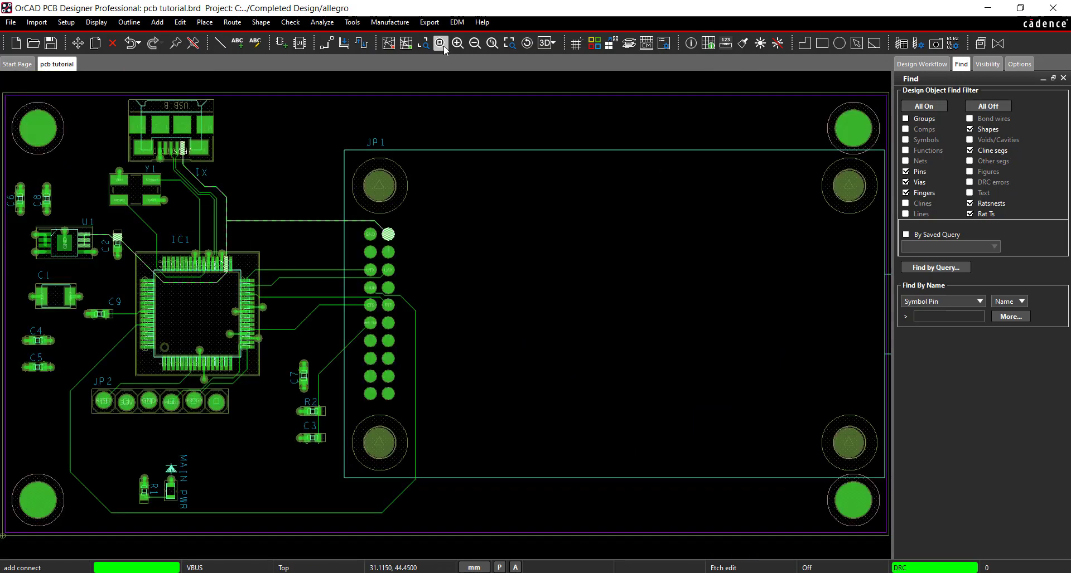
- End routing and review the design status summary from the utility tasks
click(921, 64)
click(928, 235)
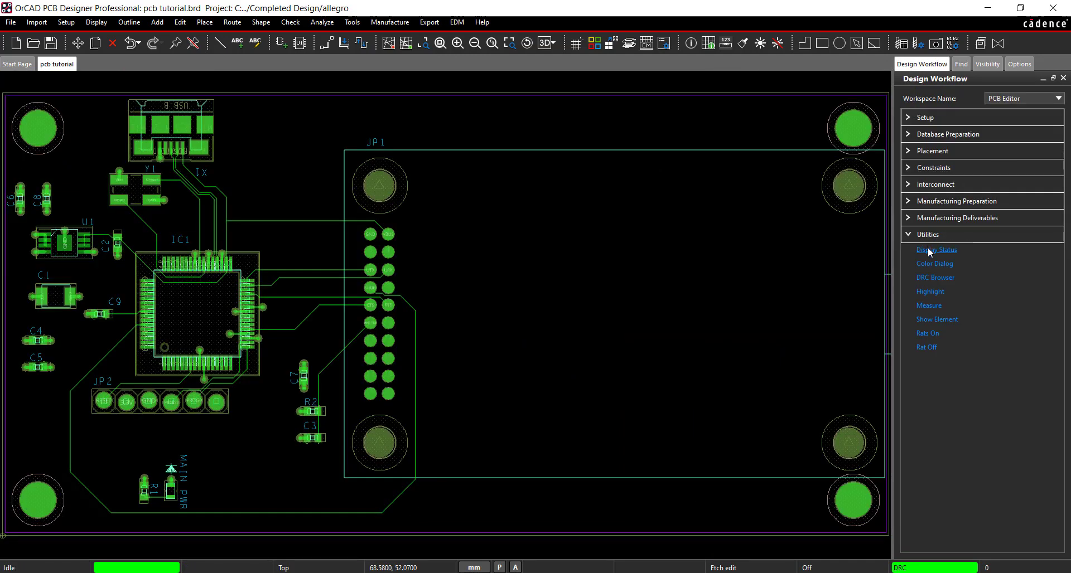
click(928, 248)
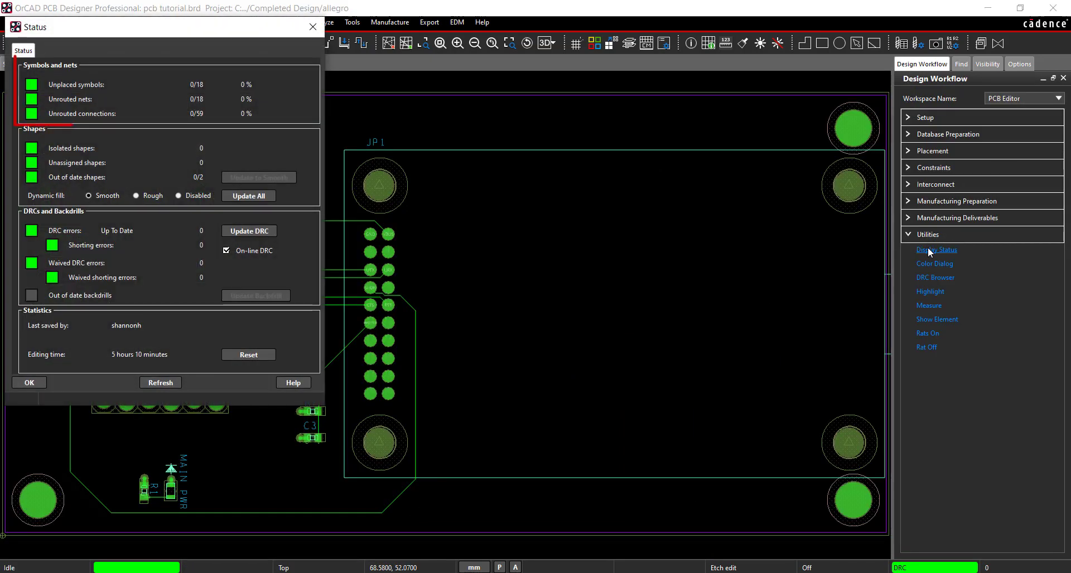
click(313, 27)
- In STEP Mapping, change STEP3D_MECH_USB's Offset X from 25 to 20 and save
click(65, 22)
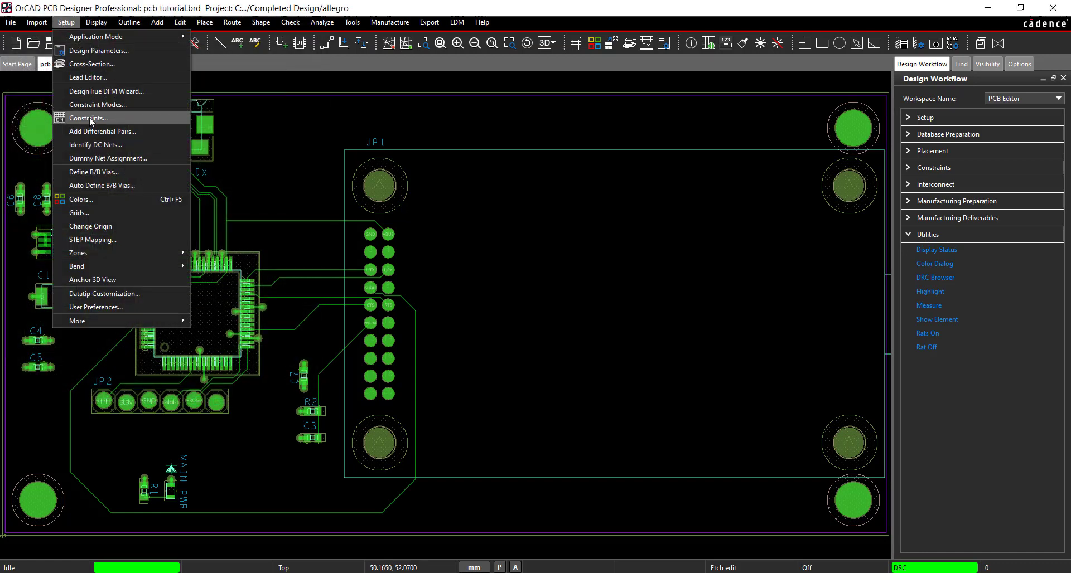
click(94, 240)
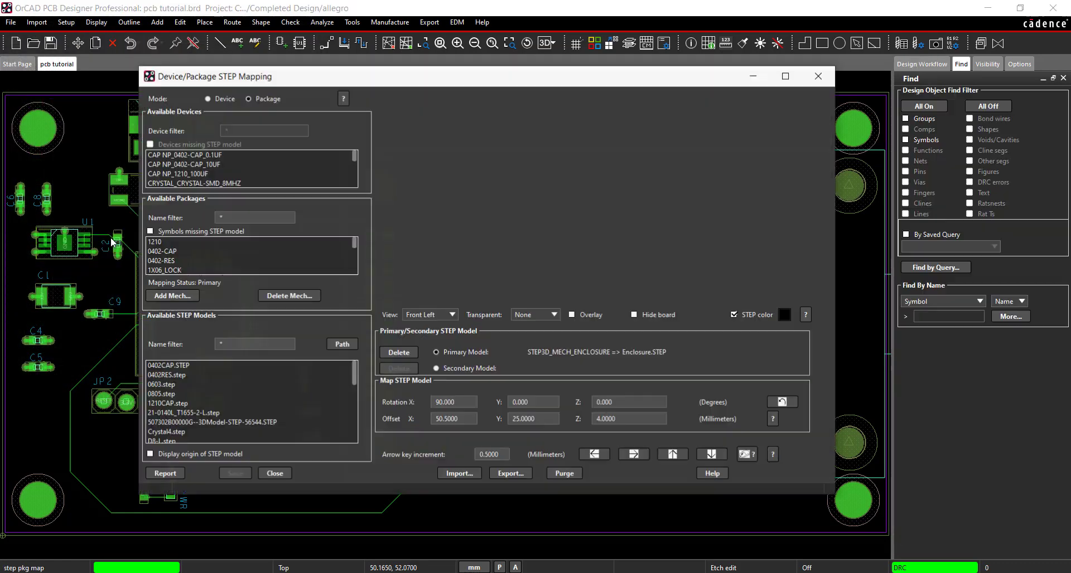
click(274, 251)
click(452, 315)
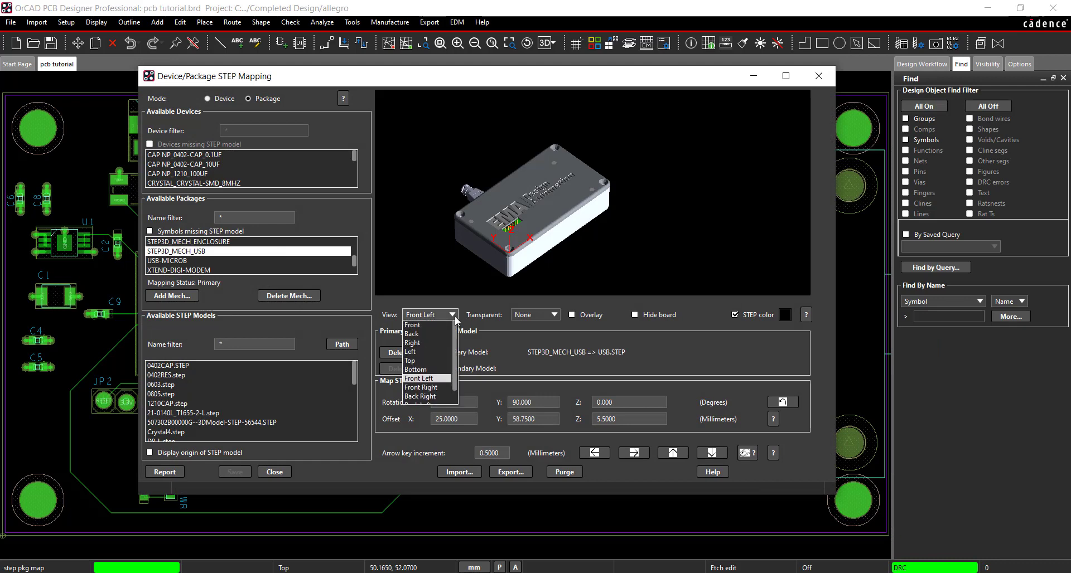
click(429, 334)
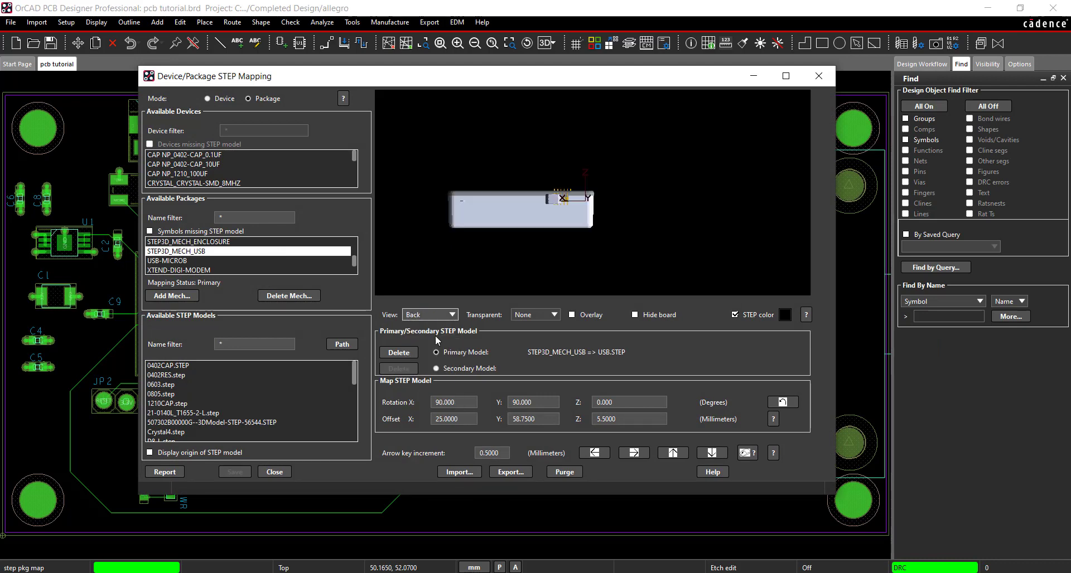
double_click(463, 420)
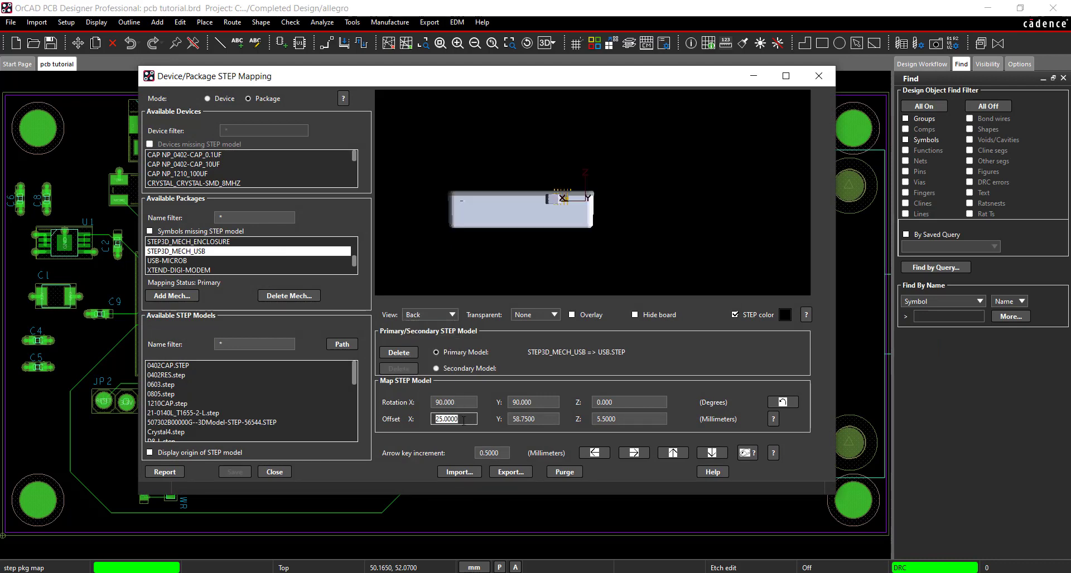
text(20)
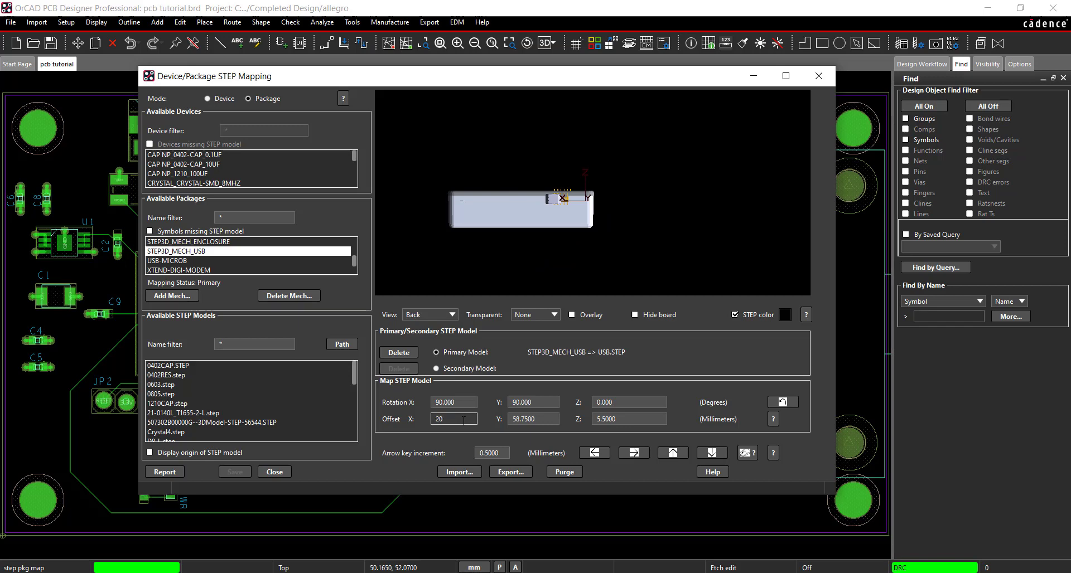
key(Tab)
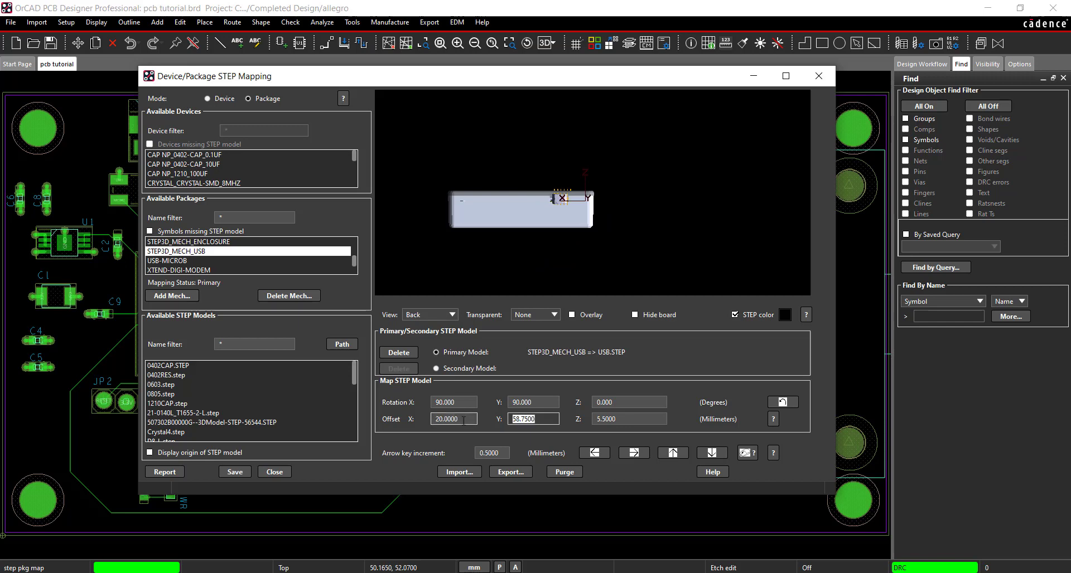
click(234, 472)
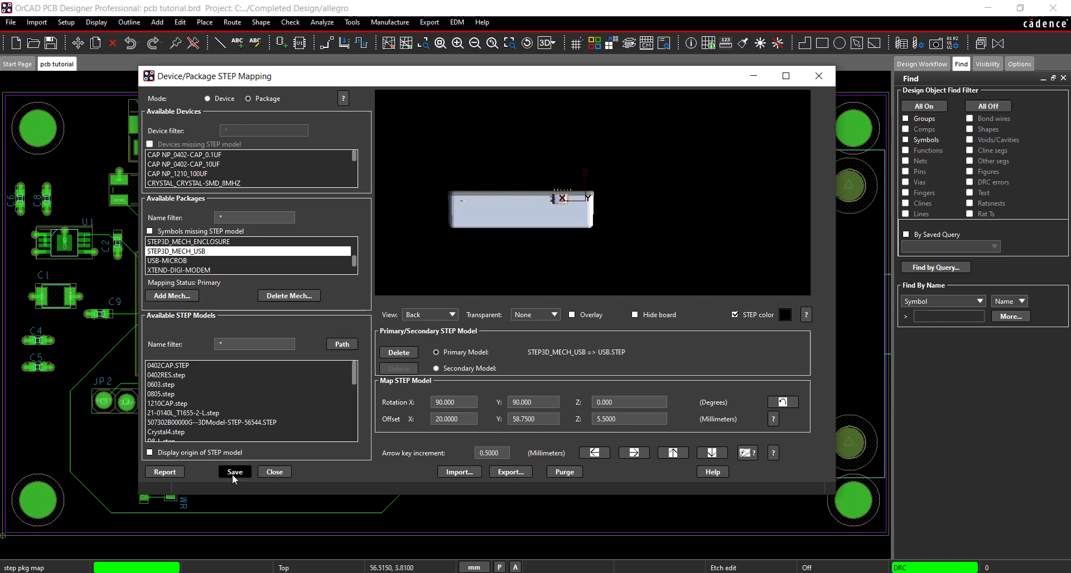
click(260, 474)
- Recalculate 3D collisions, then export the assembly as PDF 3D named 'PCB Walkthrough'
click(915, 112)
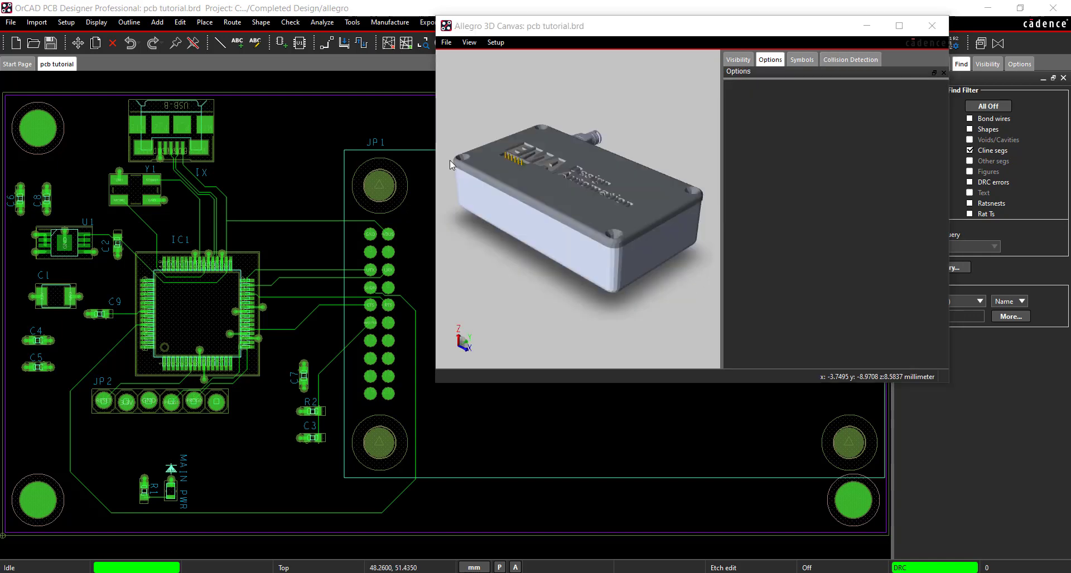
click(446, 43)
click(454, 70)
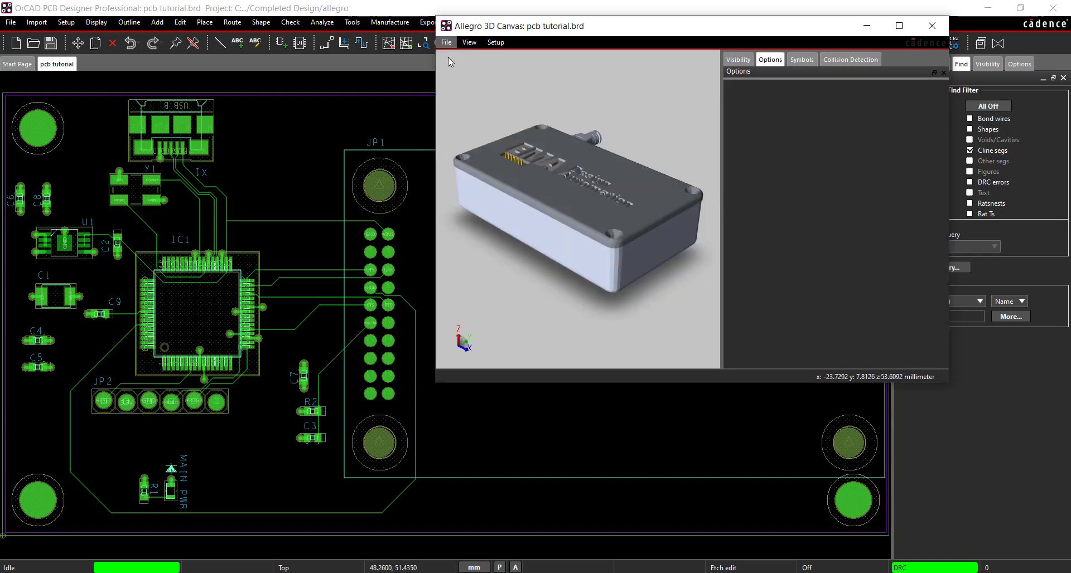
text(PCB Walkthrough)
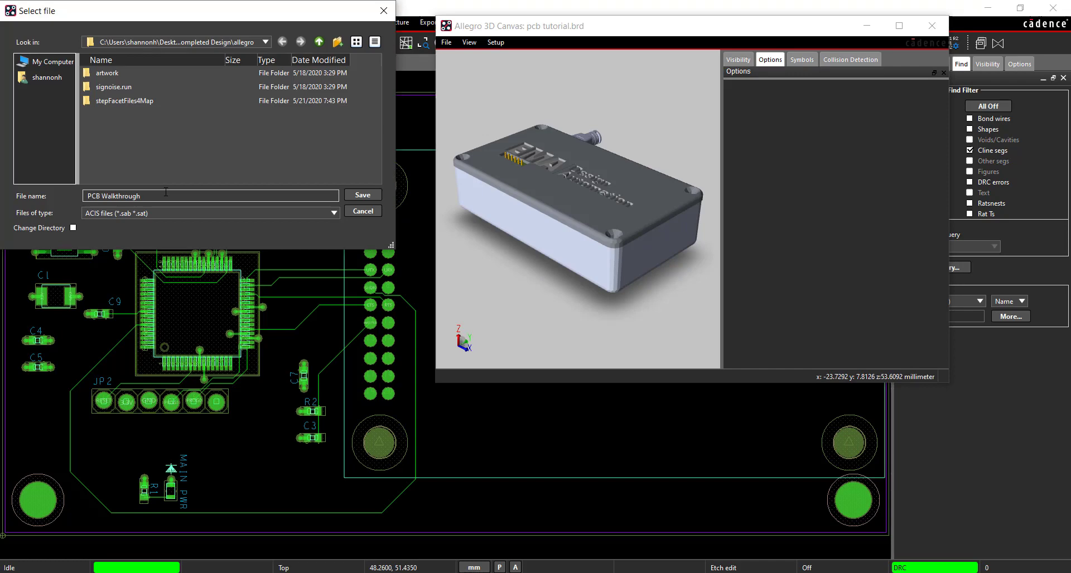
click(167, 214)
click(151, 290)
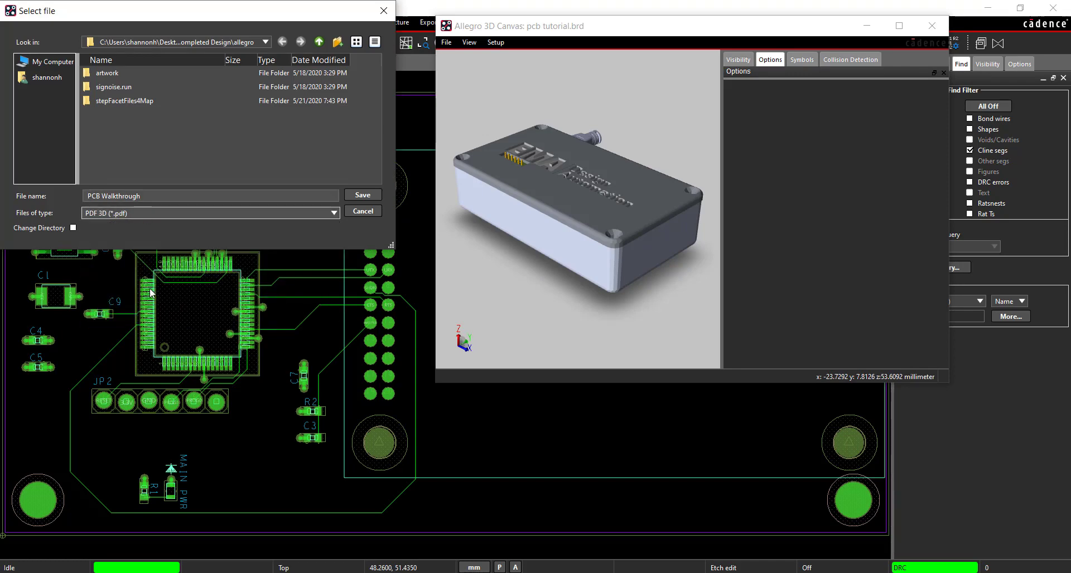
click(351, 195)
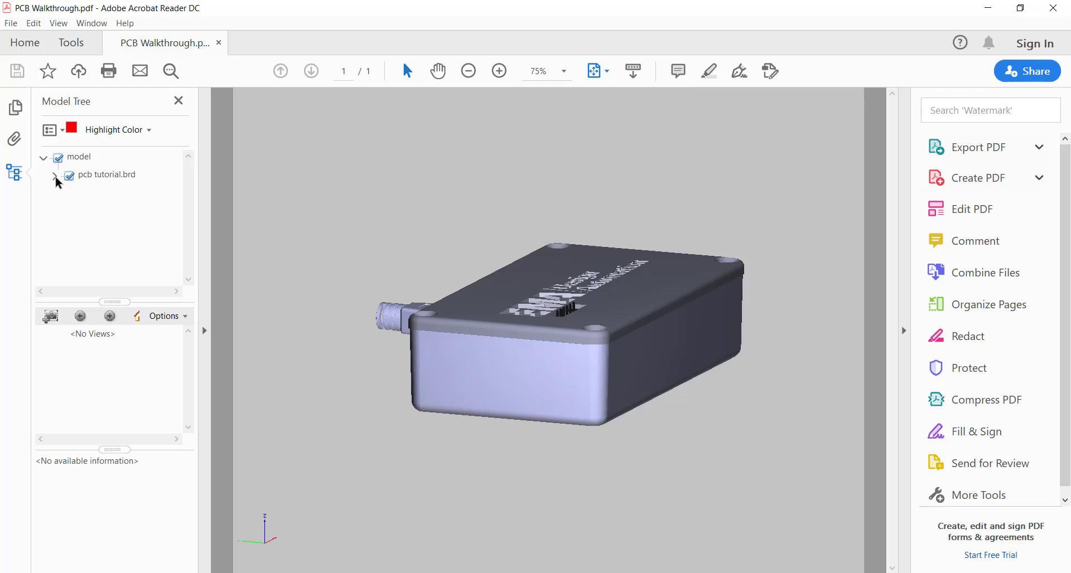
- Expand pcb tutorial.brd and its Symbols list in the Model Tree
click(54, 175)
click(66, 228)
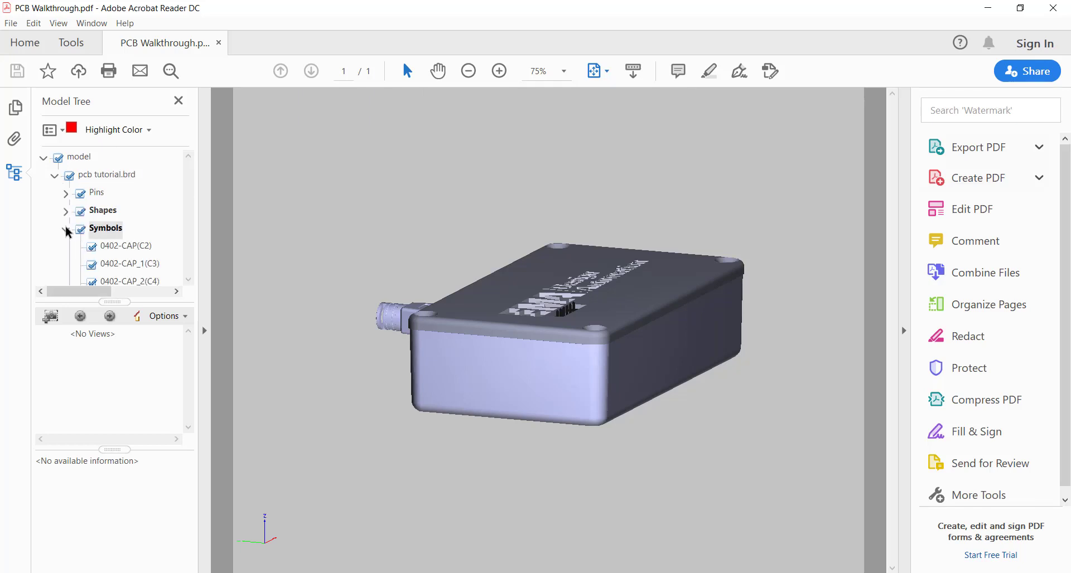
drag(188, 178, 191, 260)
- Toggle STEP3D_MECH_ENCLOSURE off and back on, then rotate to its top face
click(92, 229)
click(92, 229)
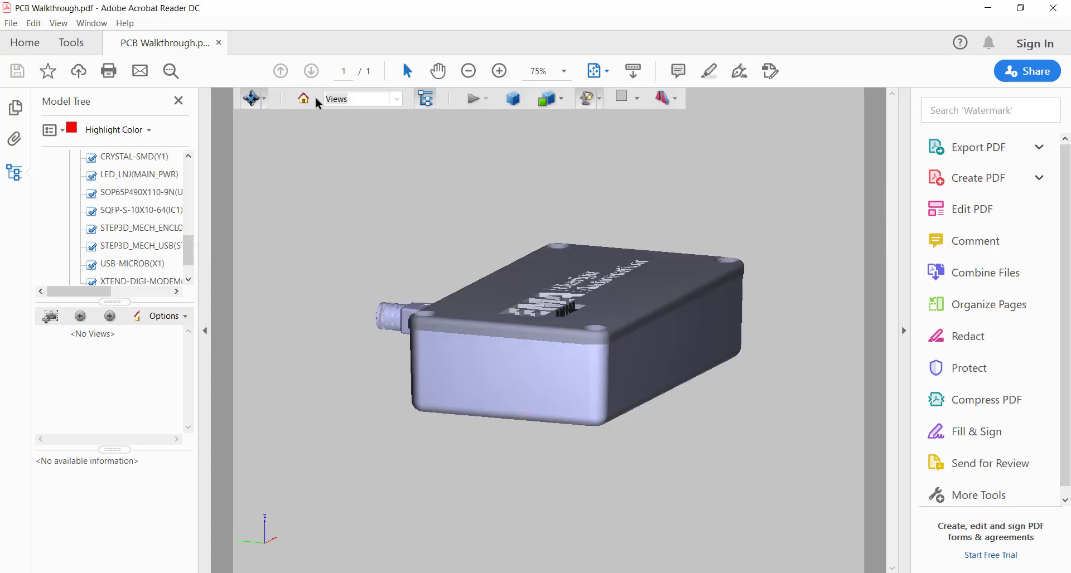
drag(394, 270, 517, 469)
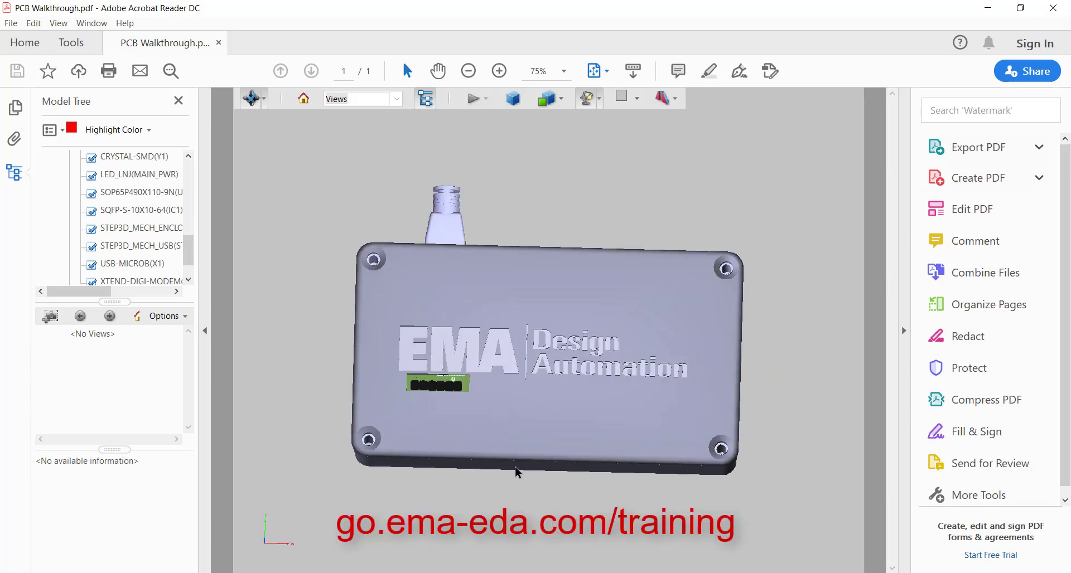